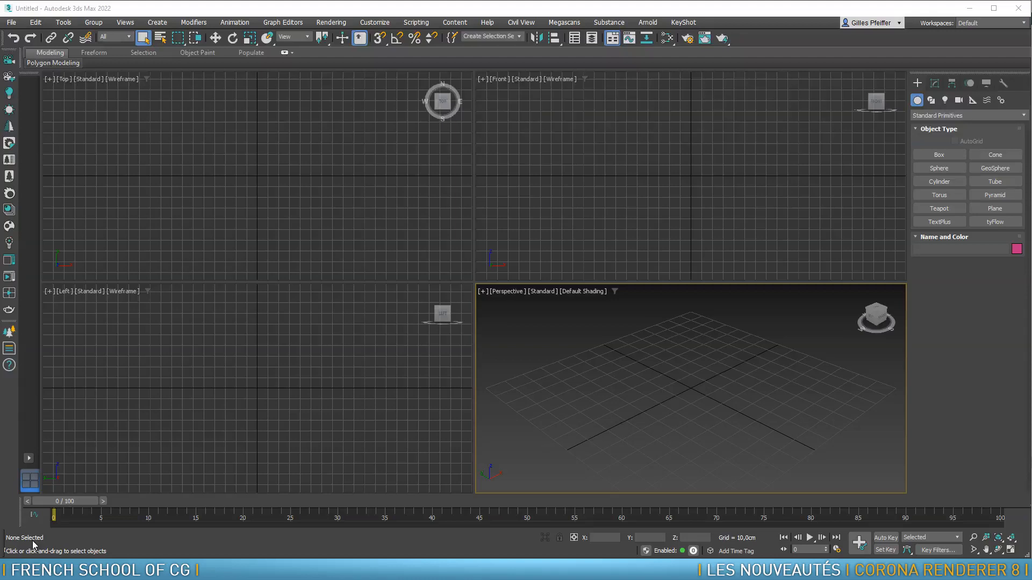
- Open the Slate Material Editor and add a CoronaCurvature map to the view with an enlarged preview
left_click(667, 37)
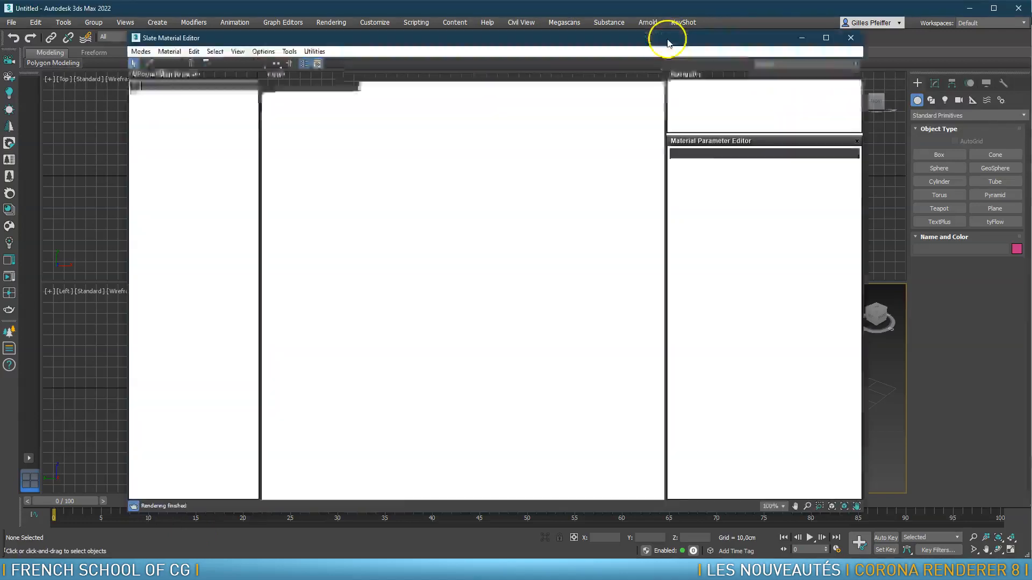
left_click_drag(392, 44, 332, 51)
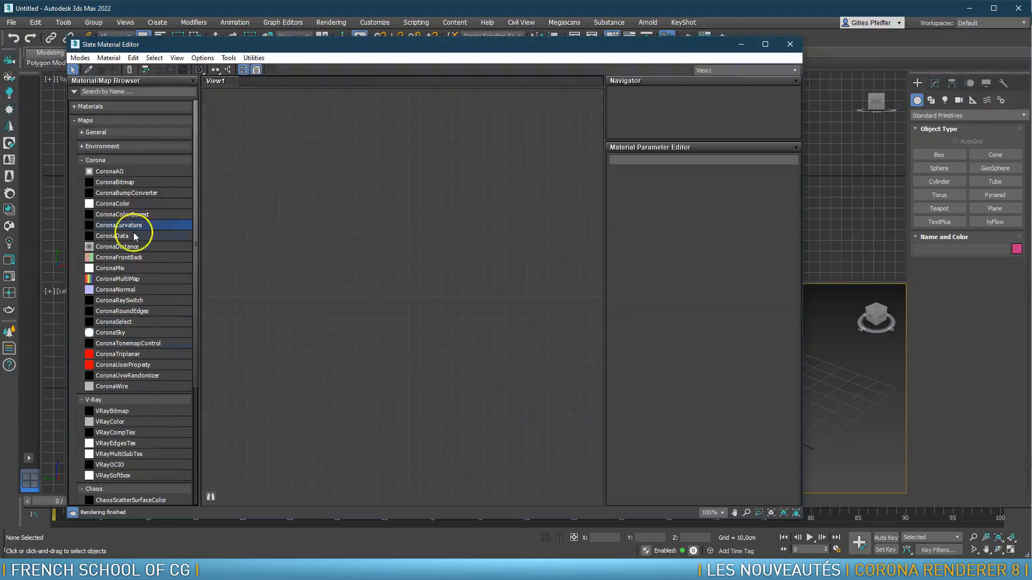
left_click_drag(120, 229, 372, 233)
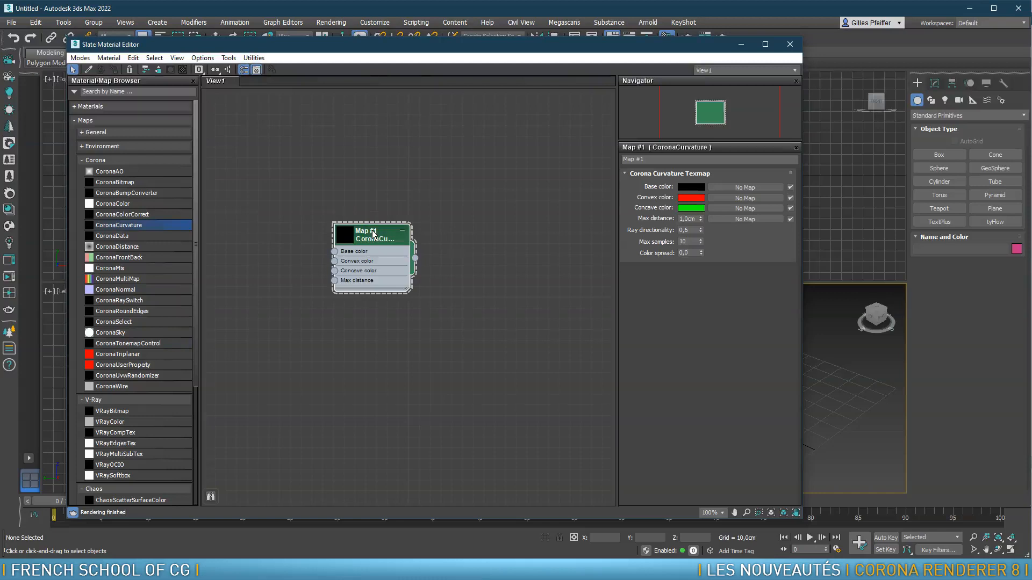
double_click(341, 232)
left_click(363, 328)
left_click(375, 281)
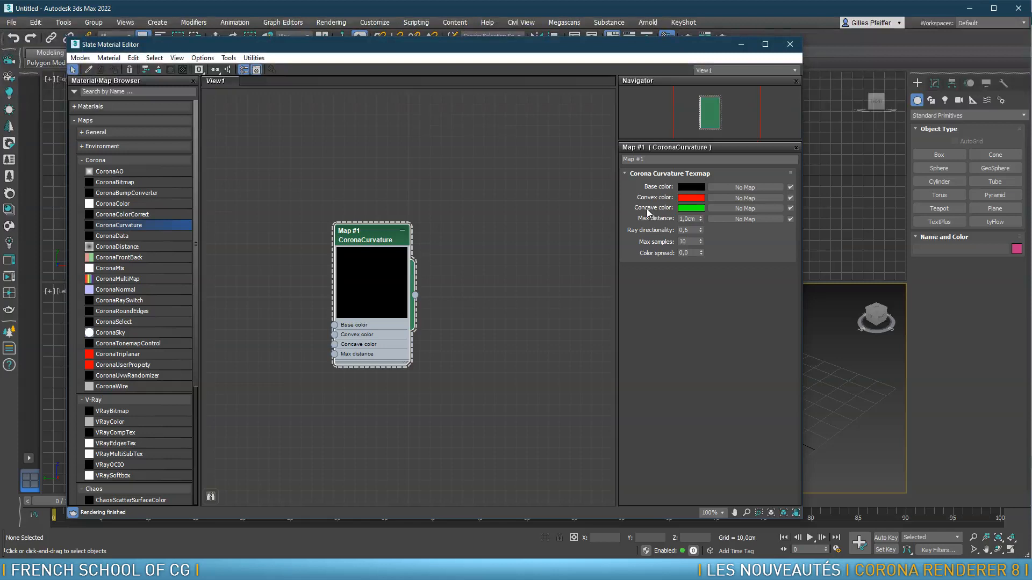
mouse_move(686, 218)
- Create a CoronaPhysicalMtl fed by the curvature map in its Base color slot, and enlarge the material's preview
left_click_drag(380, 240, 304, 230)
left_click_drag(339, 284, 424, 285)
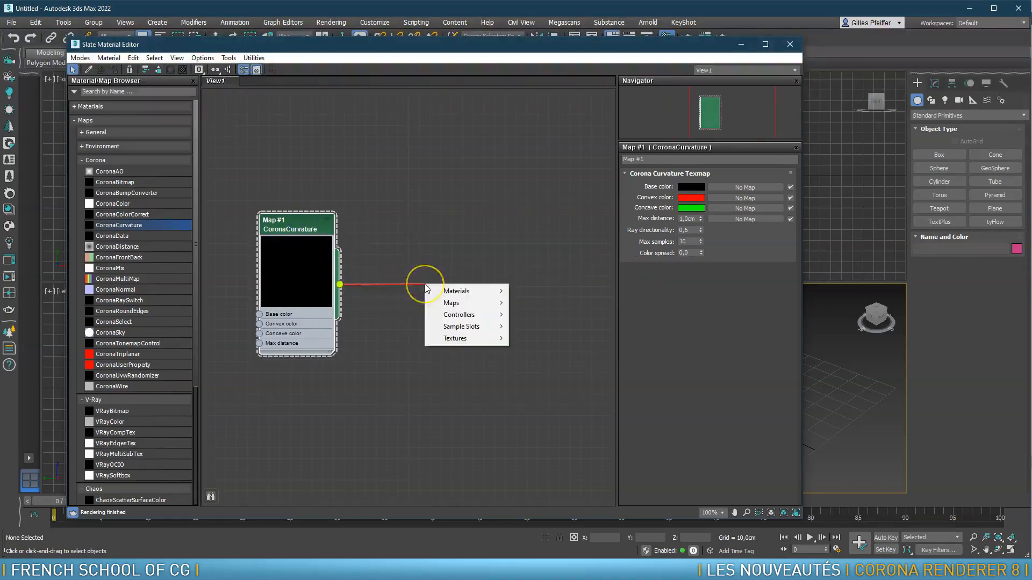
mouse_move(485, 297)
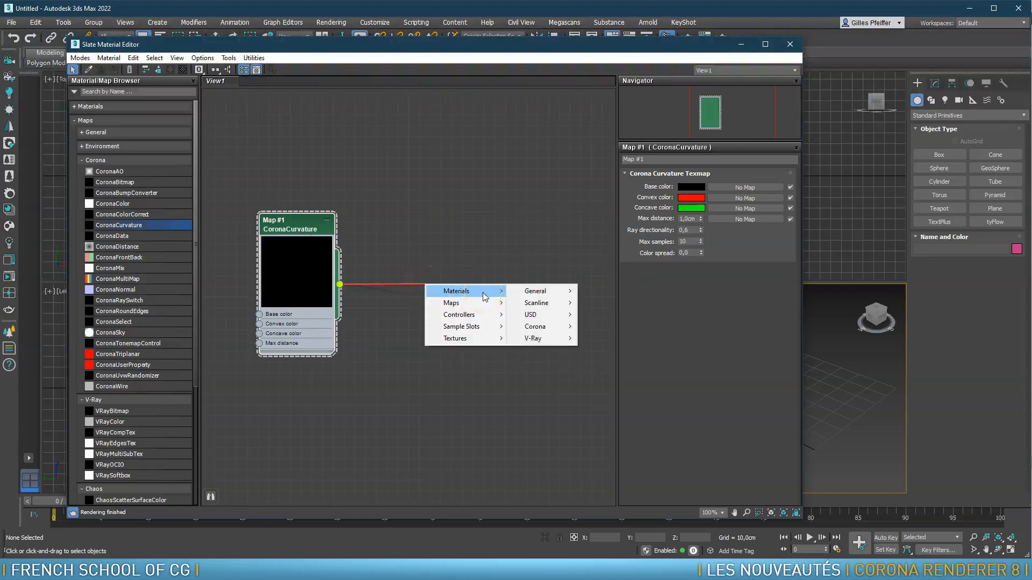
mouse_move(539, 329)
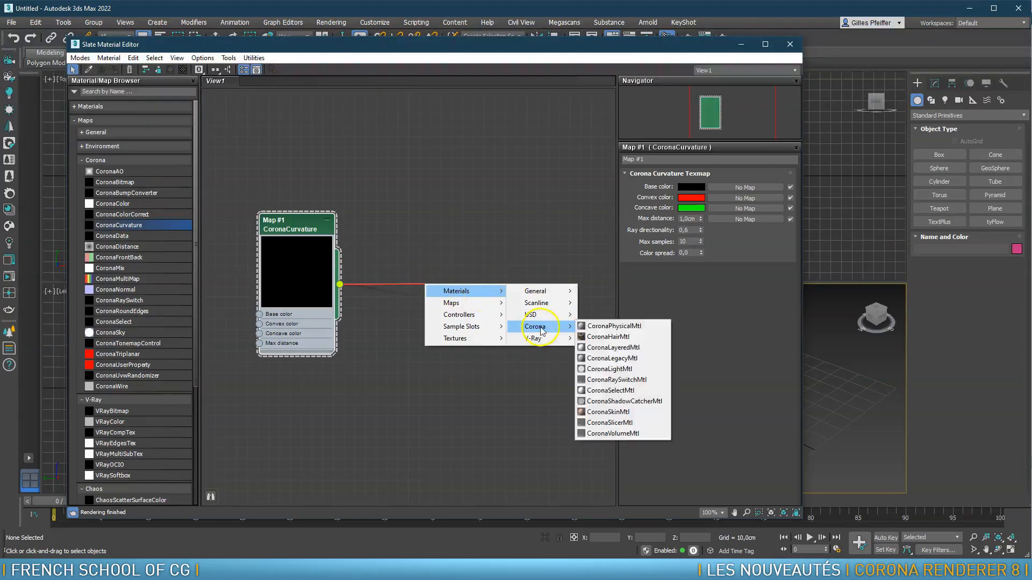
left_click(628, 329)
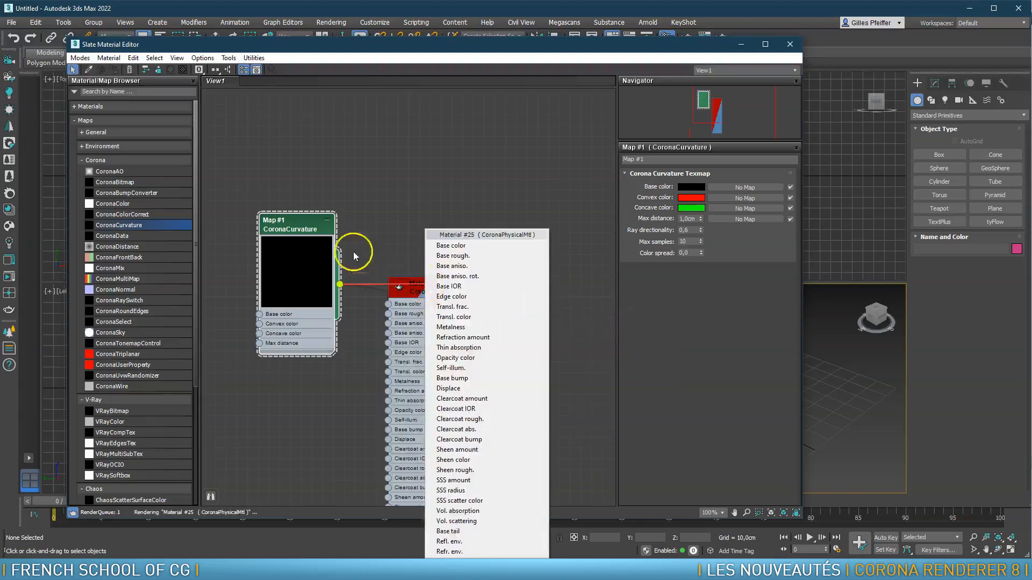
left_click(454, 249)
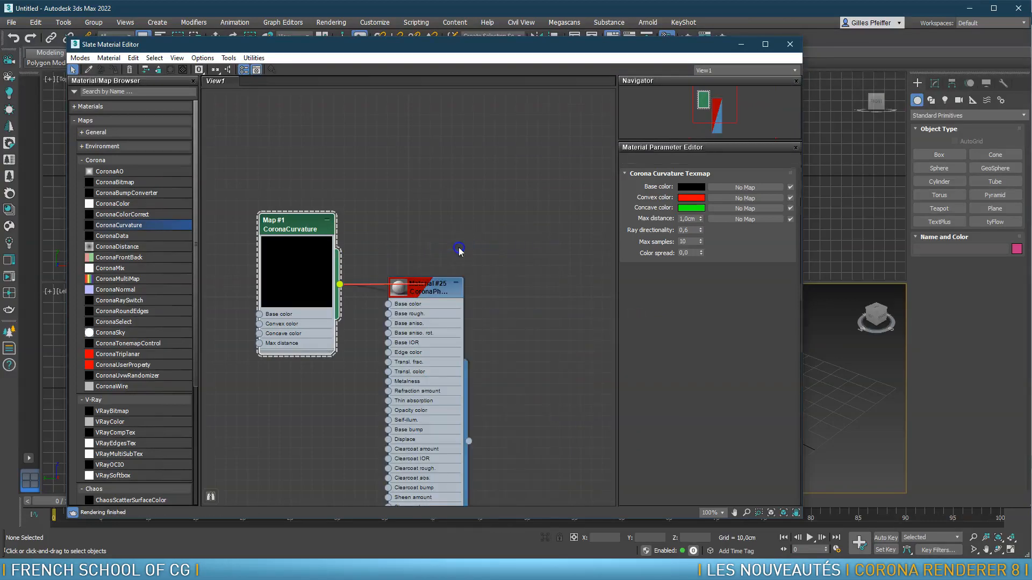
left_click_drag(431, 285, 485, 222)
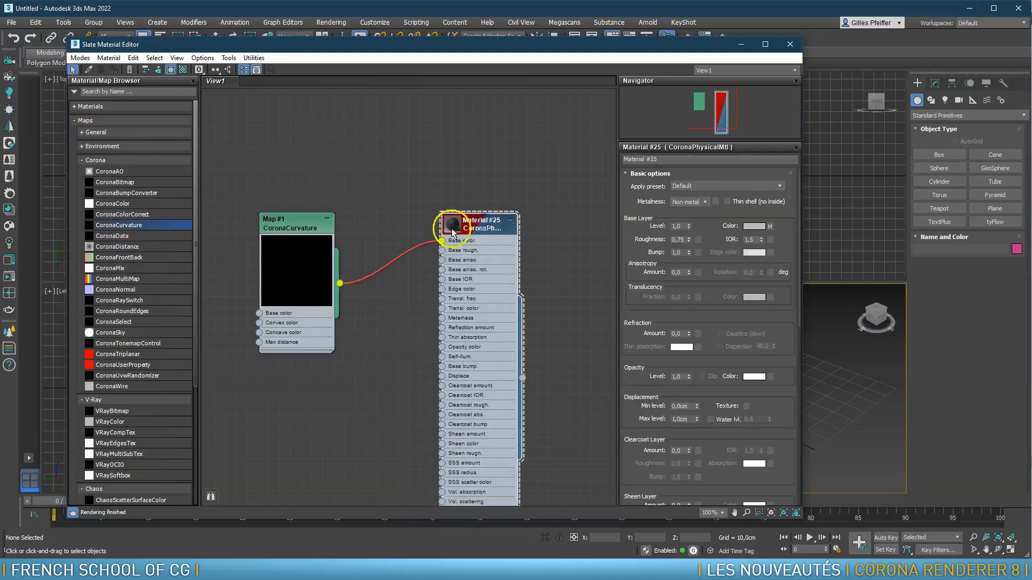
double_click(454, 224)
- Hide the Material/Map Browser and space the curvature map and material nodes apart before closing the material editor
left_click_drag(315, 229, 304, 207)
left_click_drag(329, 262, 405, 152)
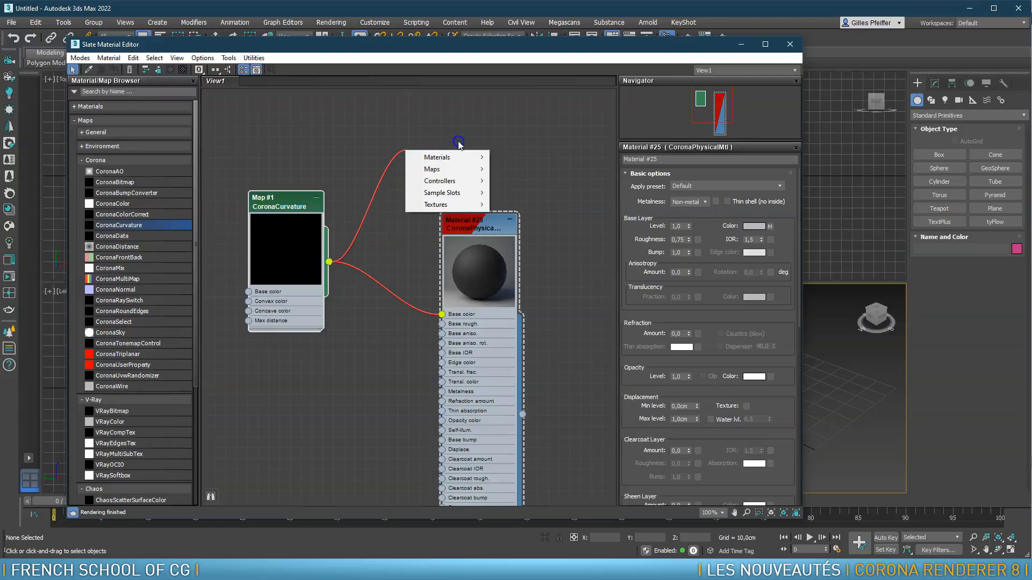
left_click(339, 127)
left_click(193, 83)
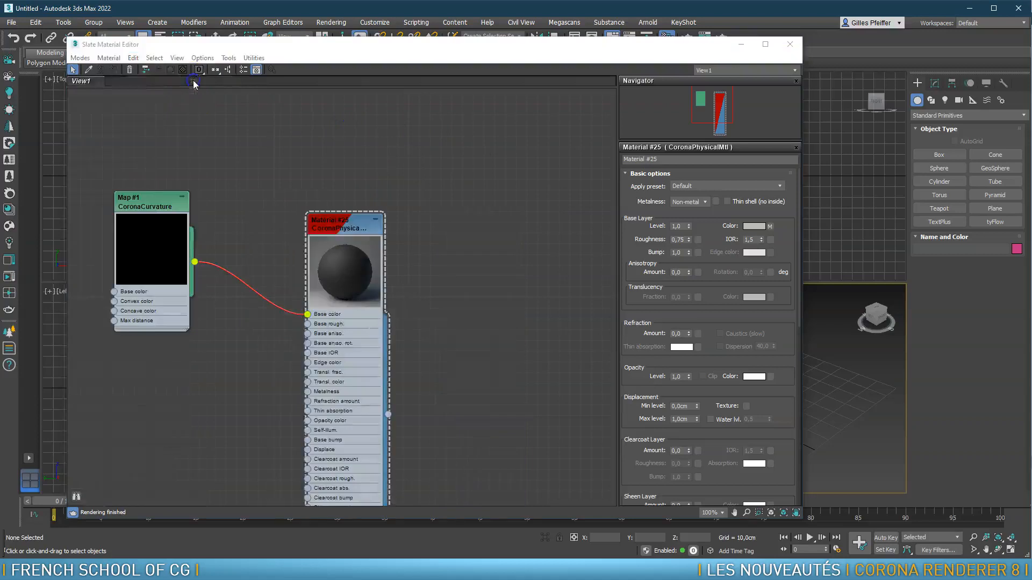
left_click_drag(170, 204, 170, 237)
left_click(333, 223)
left_click_drag(333, 223, 430, 180)
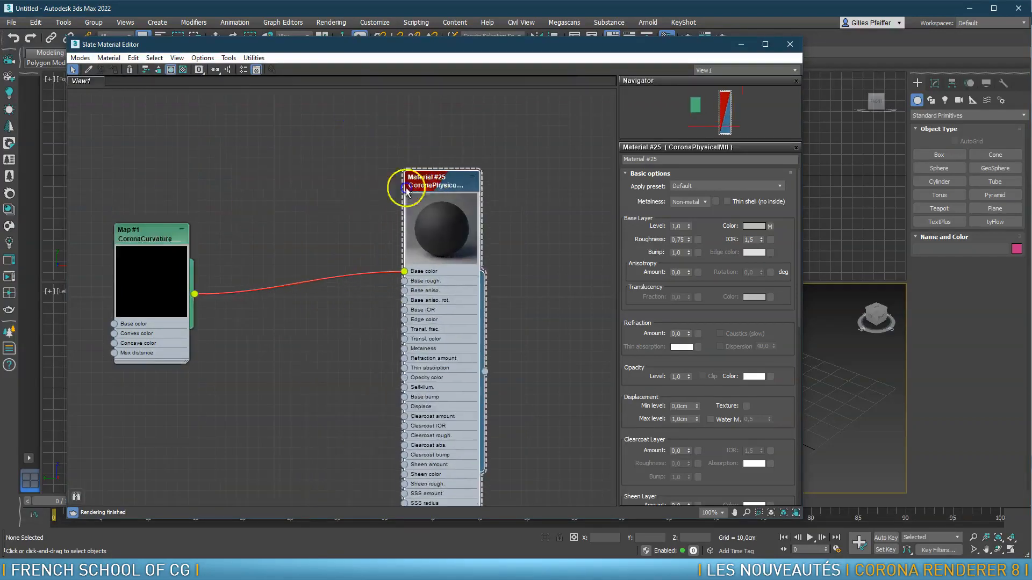
left_click_drag(149, 241, 170, 219)
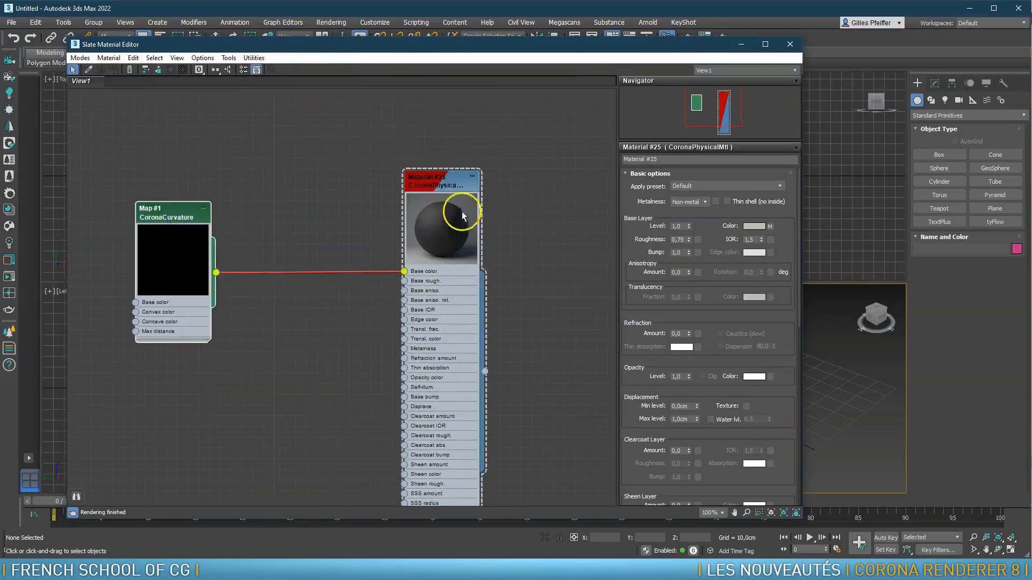
left_click_drag(452, 185, 464, 183)
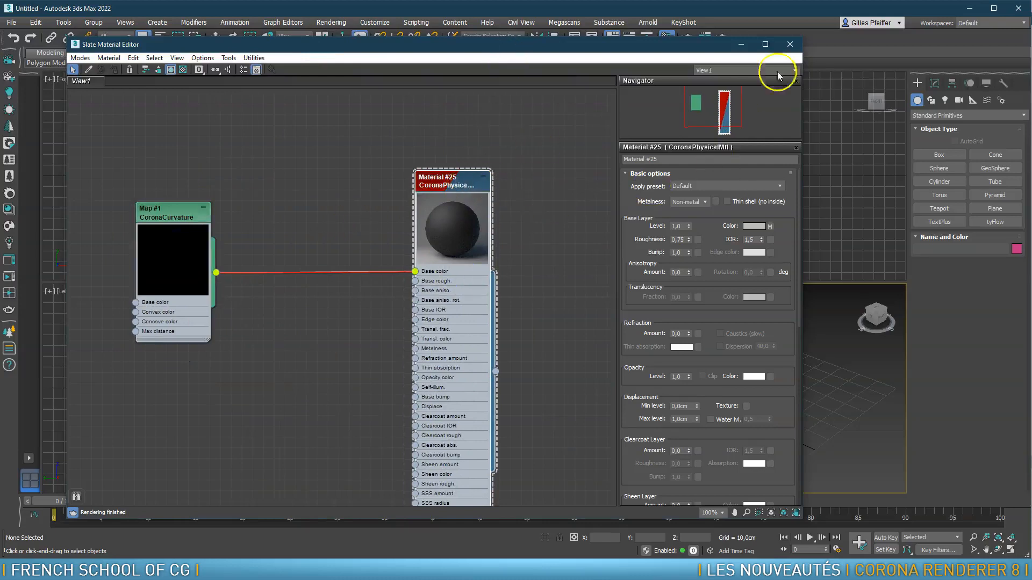
left_click(789, 44)
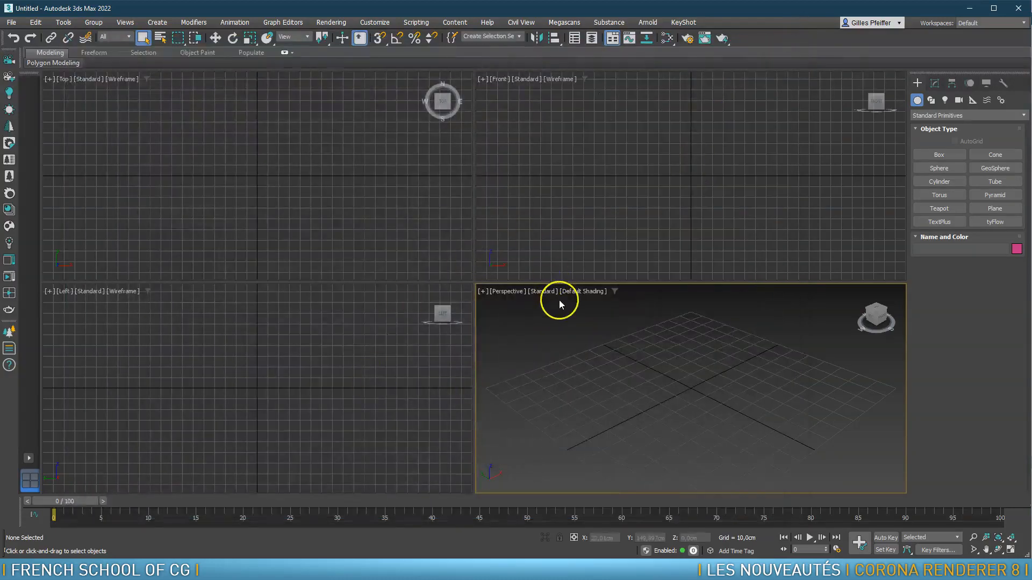
- Create a cube about 43 cm wide at the grid's centre and maximize the perspective view on it
left_click(949, 154)
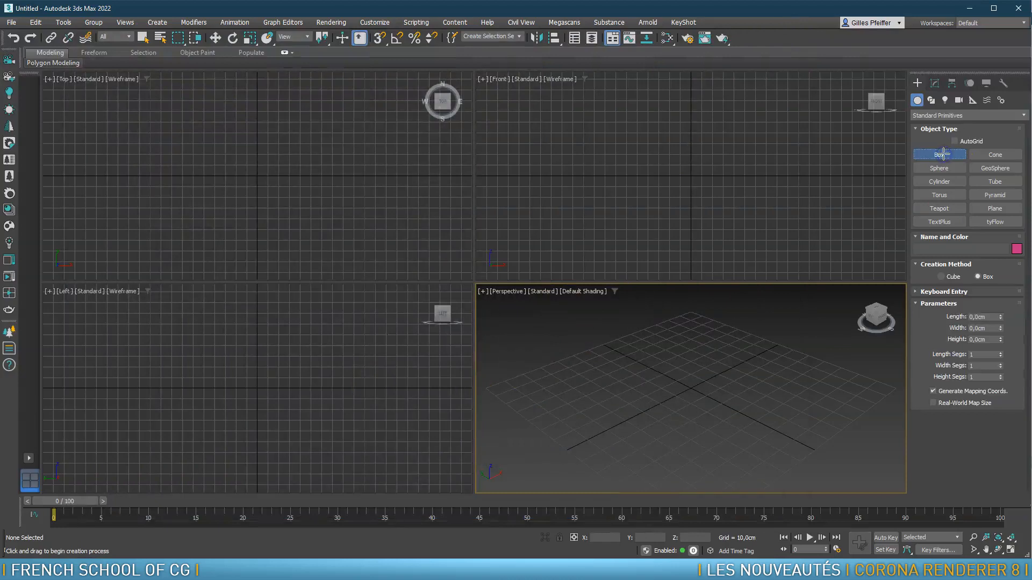
left_click(940, 277)
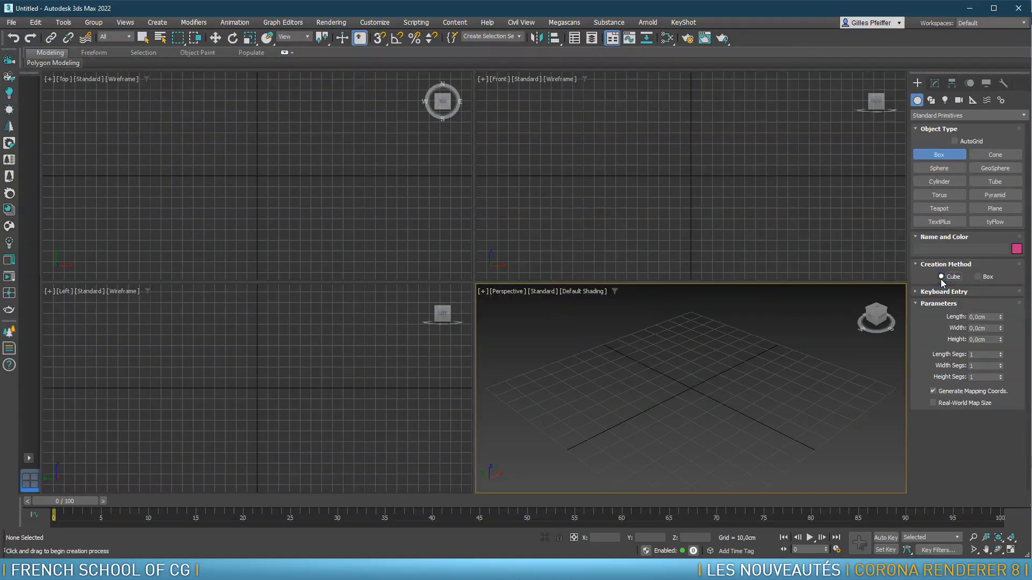
left_click_drag(692, 388, 701, 411)
right_click(680, 399)
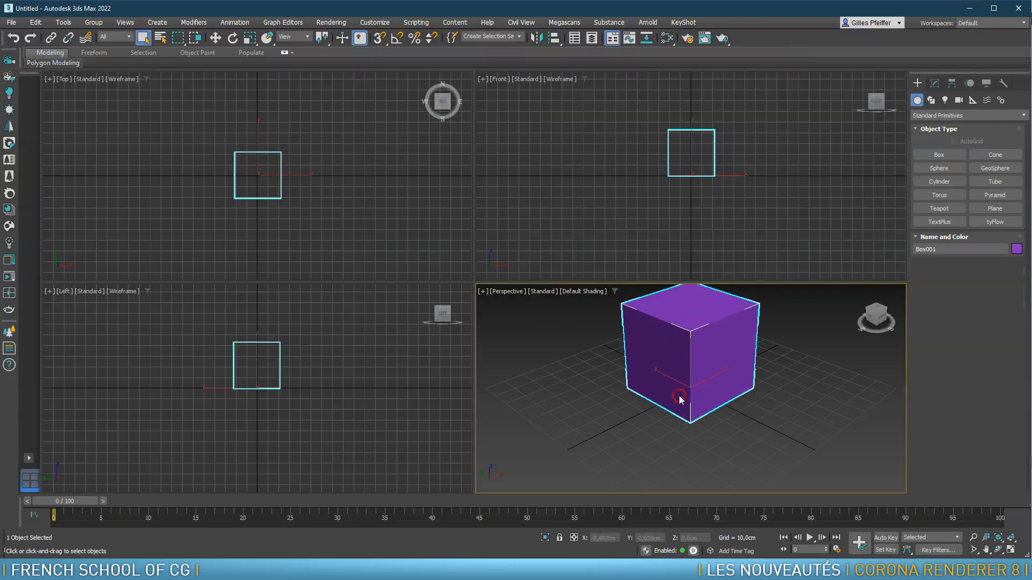
key("alt+w")
middle_click_drag(495, 233, 491, 306, "alt")
scroll(491, 307, "down", 3)
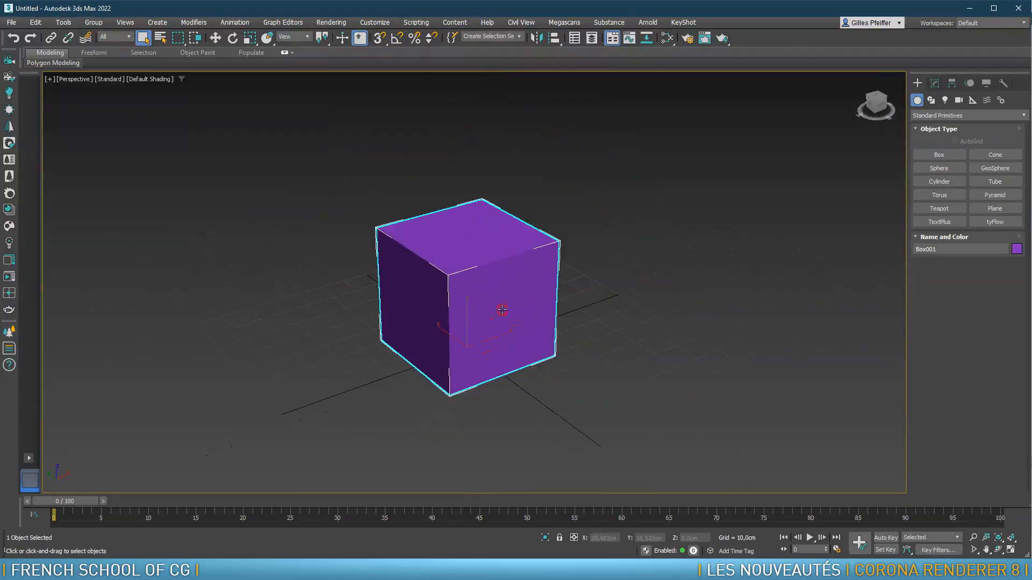
- Set the cube's length, width and height to 50 cm
left_click(934, 82)
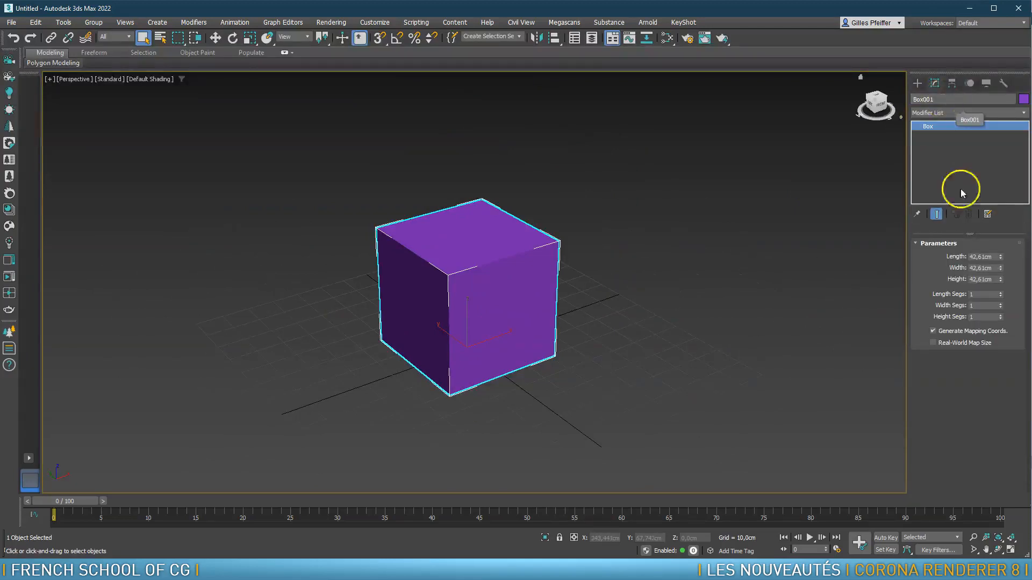
double_click(983, 257)
type("50,0cm")
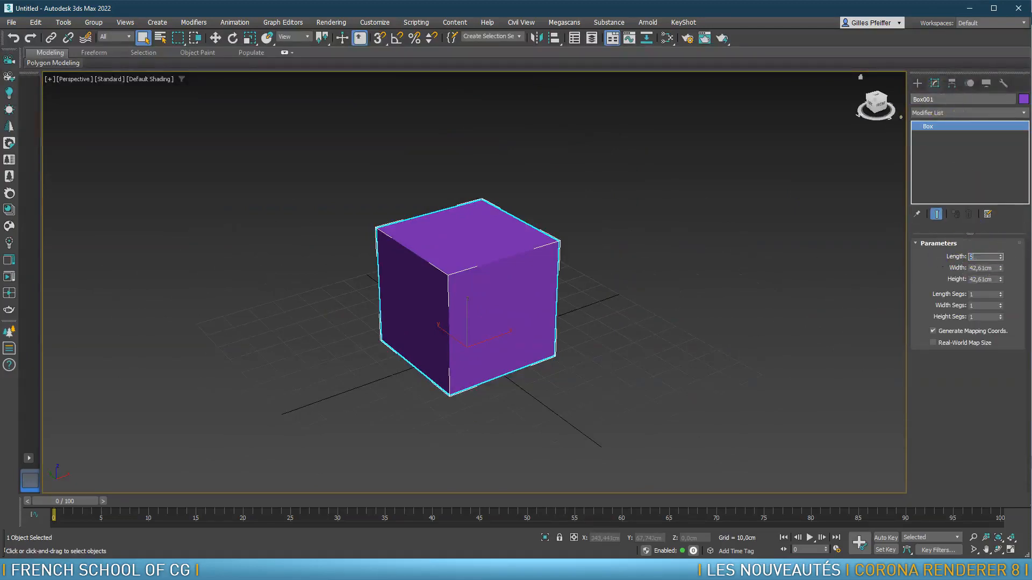
key("Return")
key("Tab")
type("50")
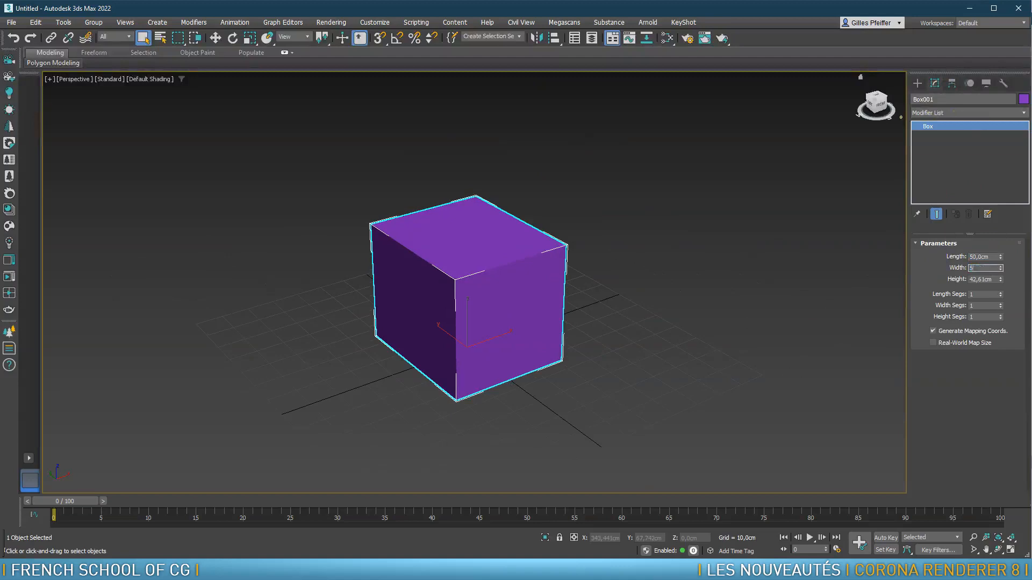
key("Tab")
type("50")
key("Return")
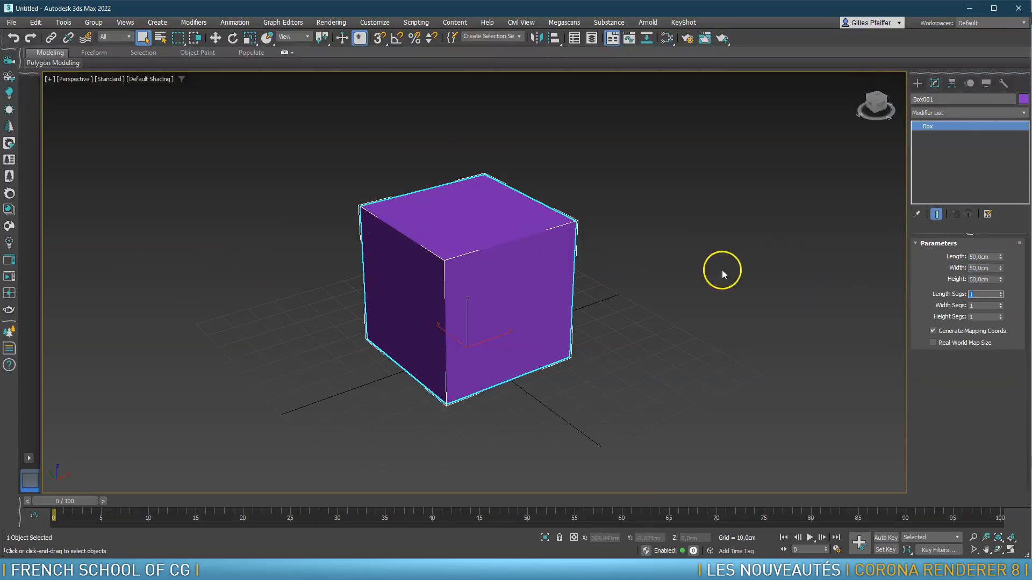
scroll(527, 272, "up", 2)
- Add an Edit Poly modifier to the cube and select all six of its polygons
left_click(995, 111)
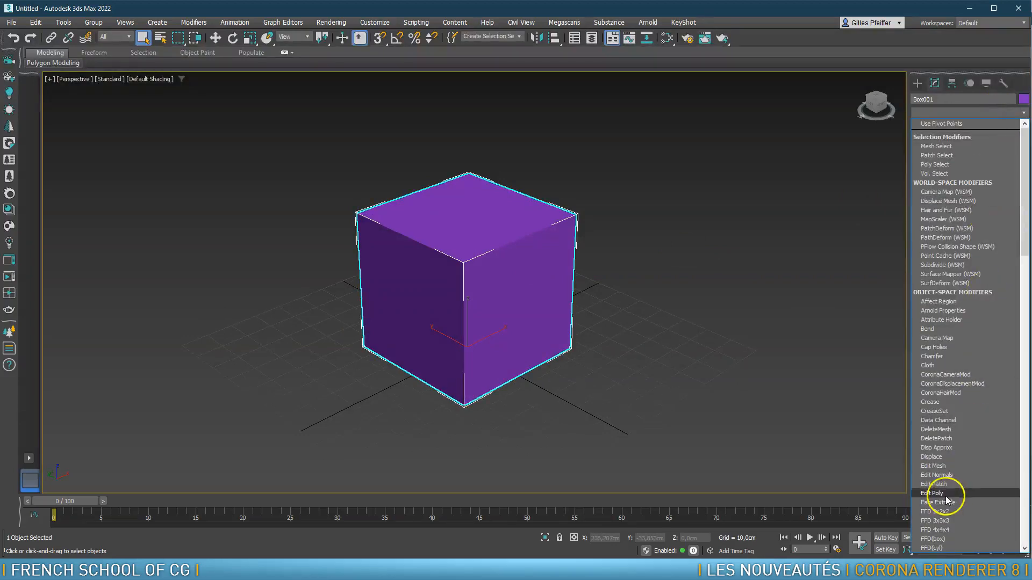
left_click(945, 495)
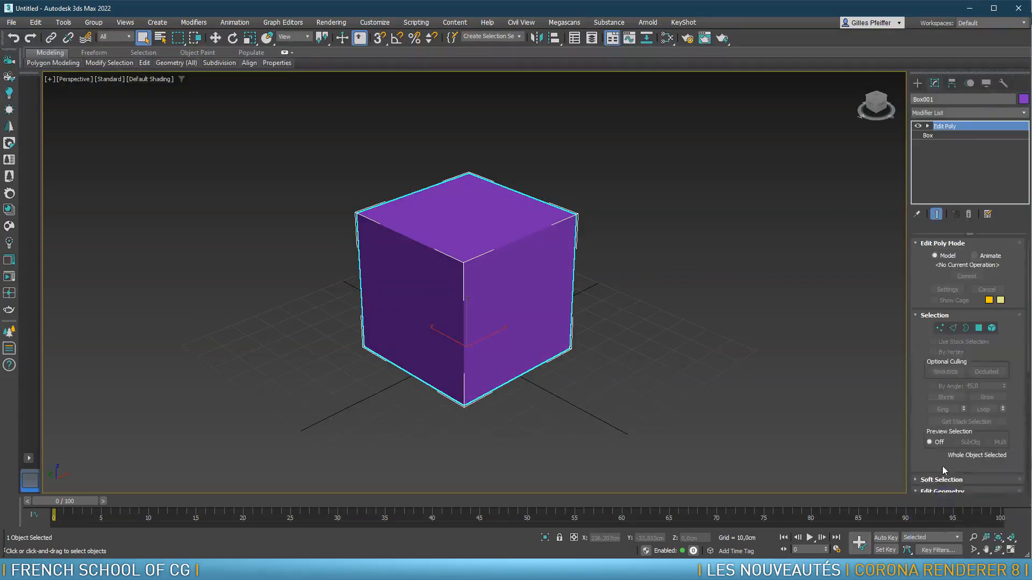
left_click(979, 329)
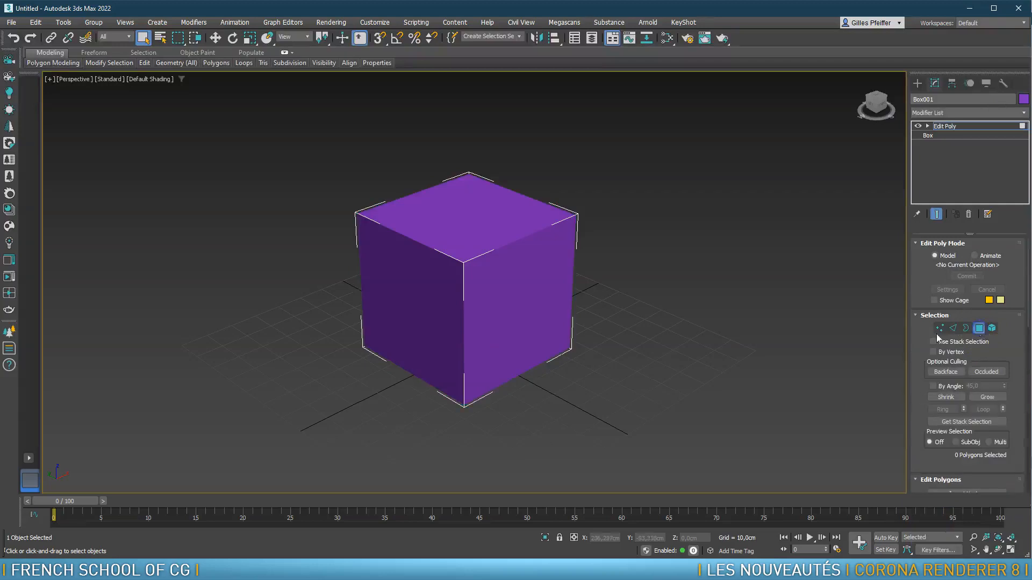
scroll(553, 264, "down", 5)
left_click_drag(390, 208, 559, 388)
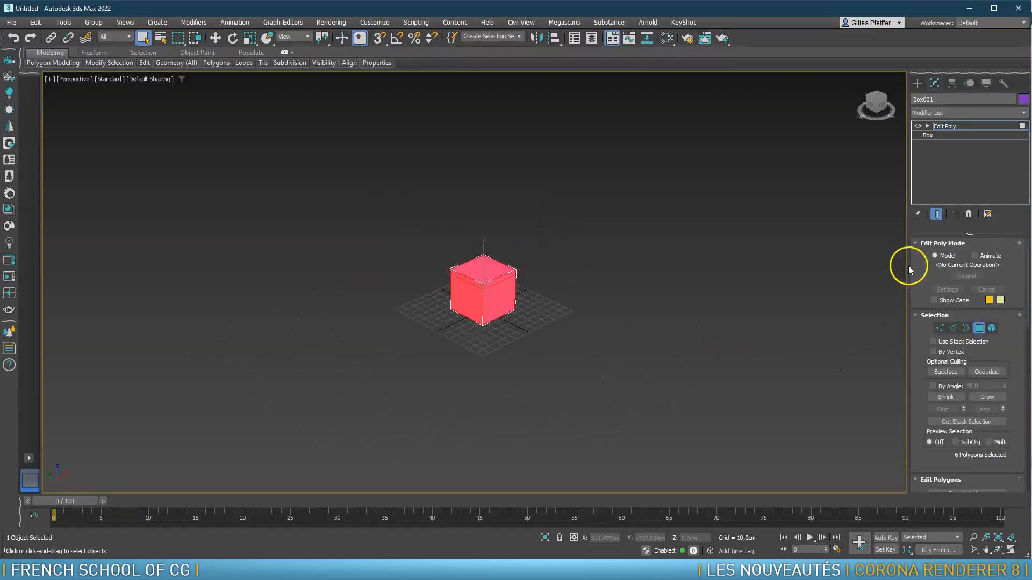
- Widen the command panel to three columns and extrude the cube's selected polygons By Polygon to a height of about 83.8 cm
left_click_drag(907, 266, 776, 272)
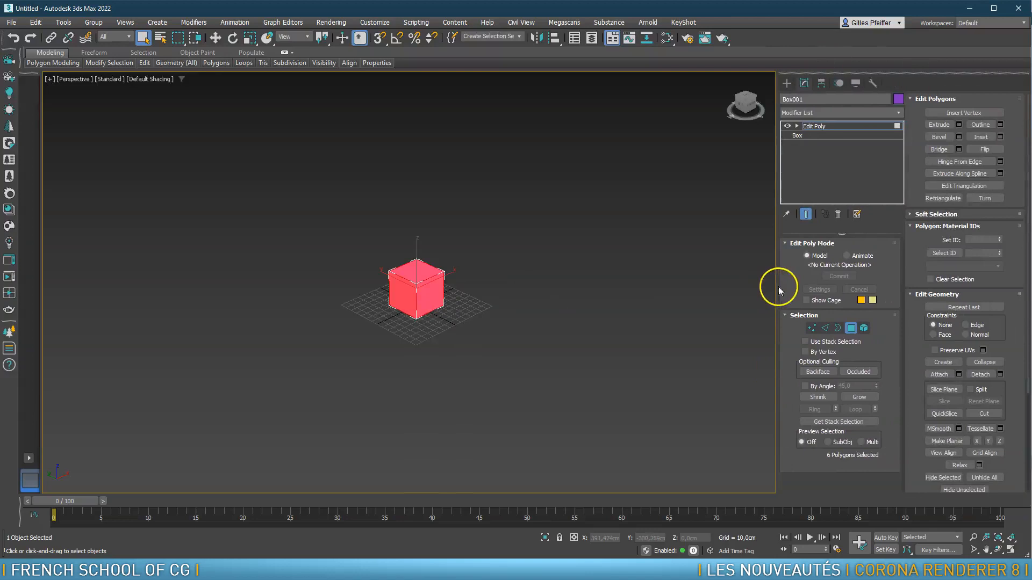
left_click_drag(774, 285, 718, 292)
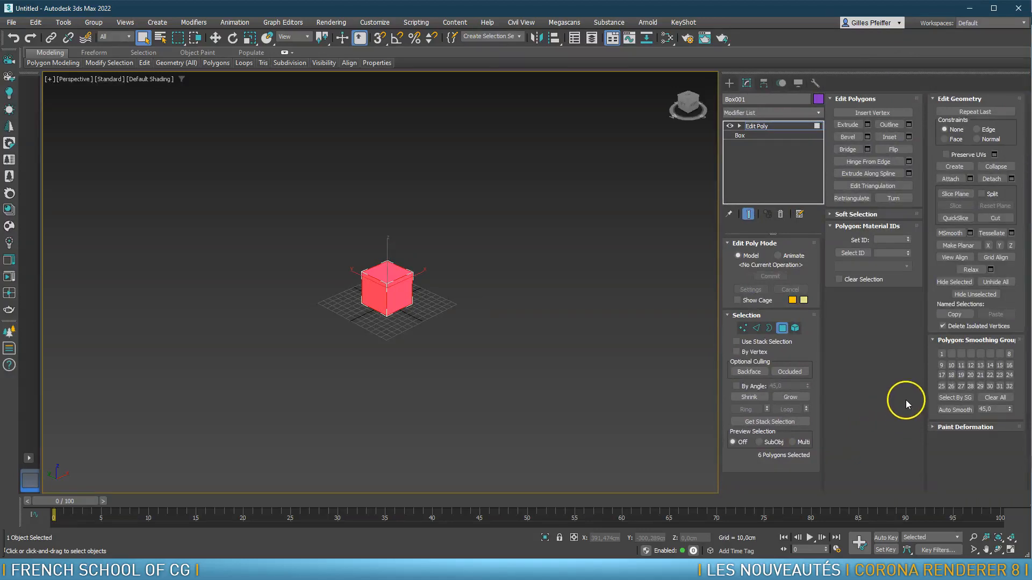
left_click(867, 124)
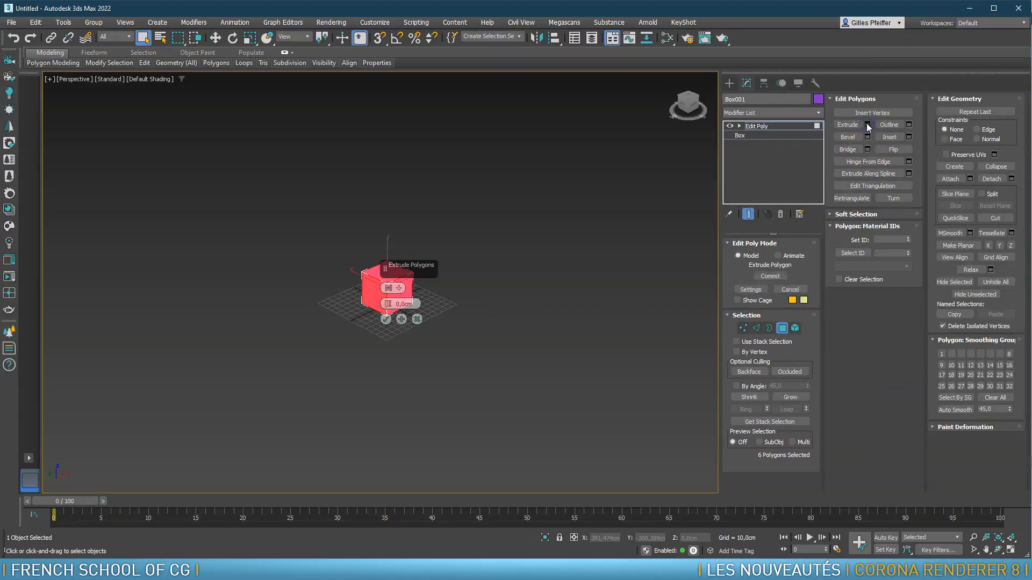
left_click_drag(430, 265, 555, 184)
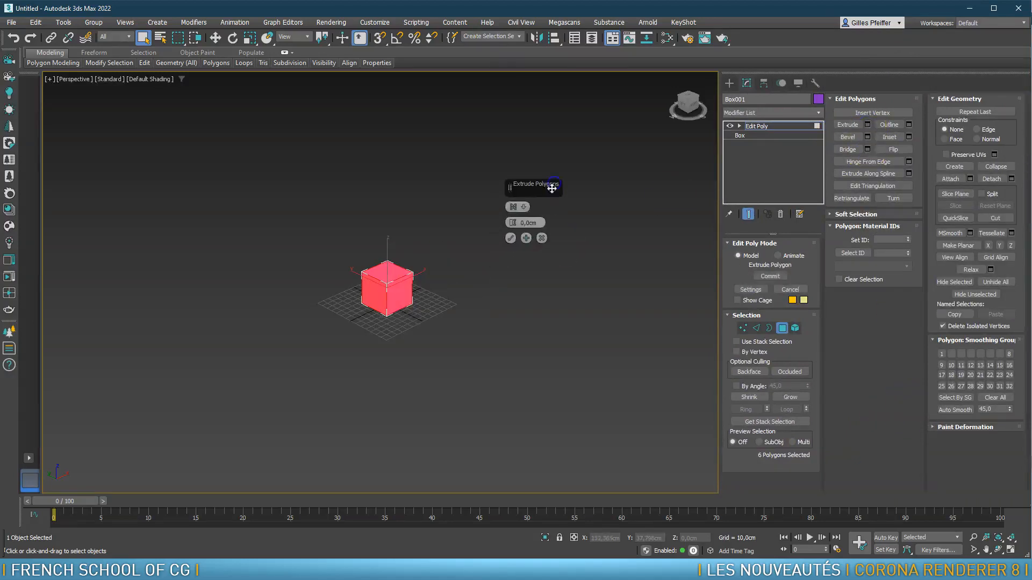
left_click(525, 209)
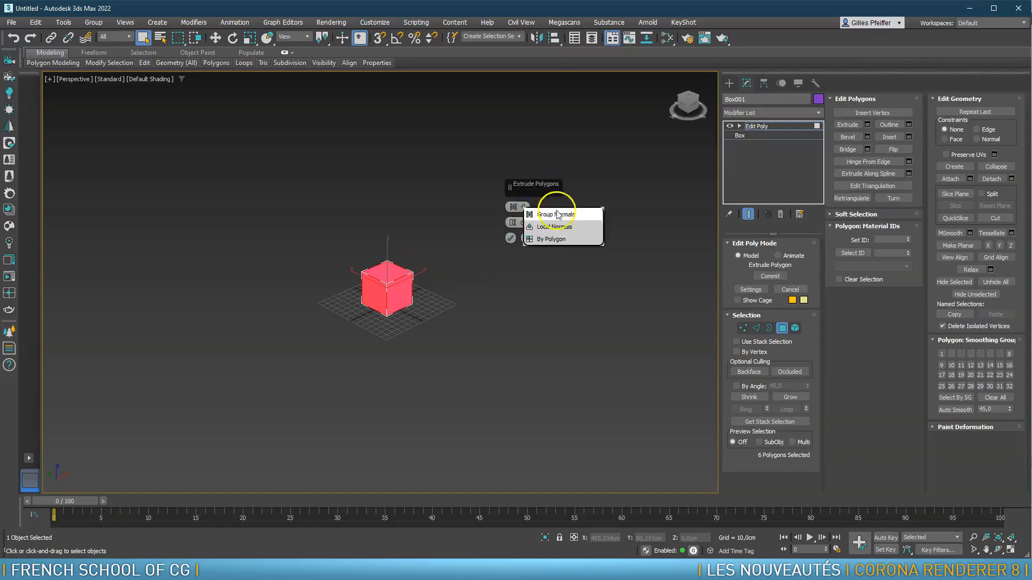
left_click(552, 240)
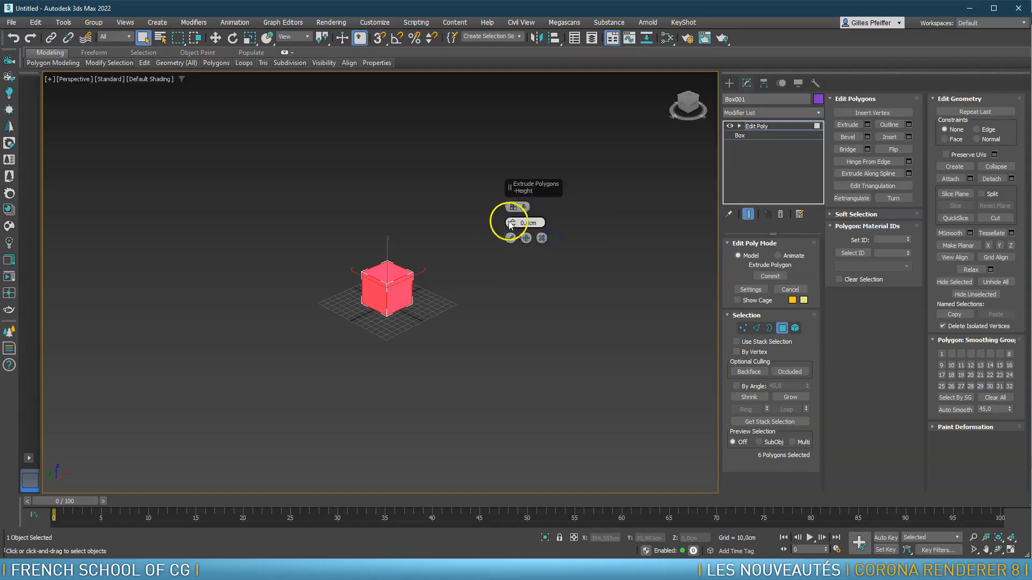
left_click_drag(512, 224, 512, 208)
left_click_drag(521, 159, 517, 441)
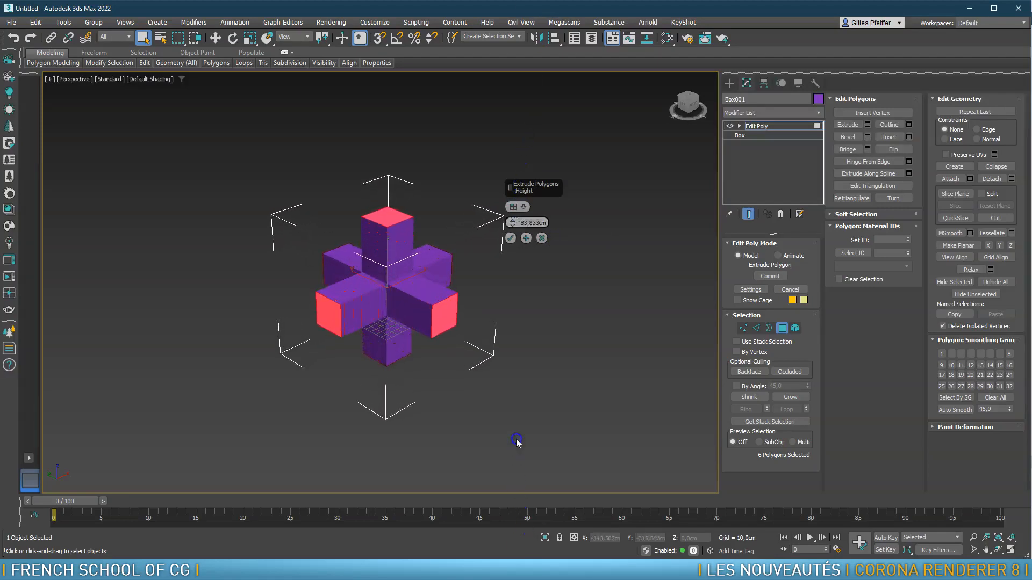
left_click(510, 238)
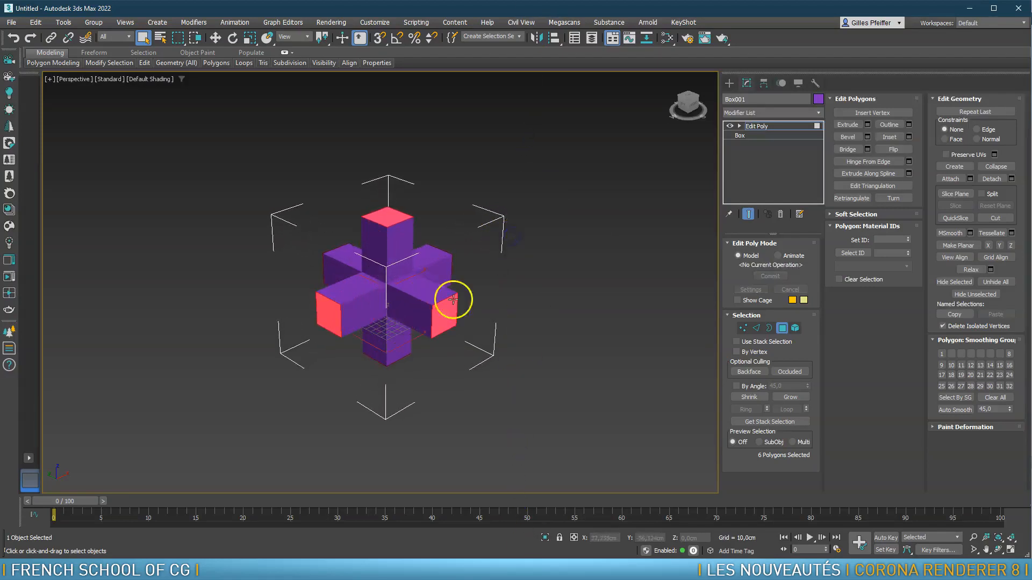
- Switch to edge level and select all edges of the cross-shaped object
scroll(403, 266, "up", 3)
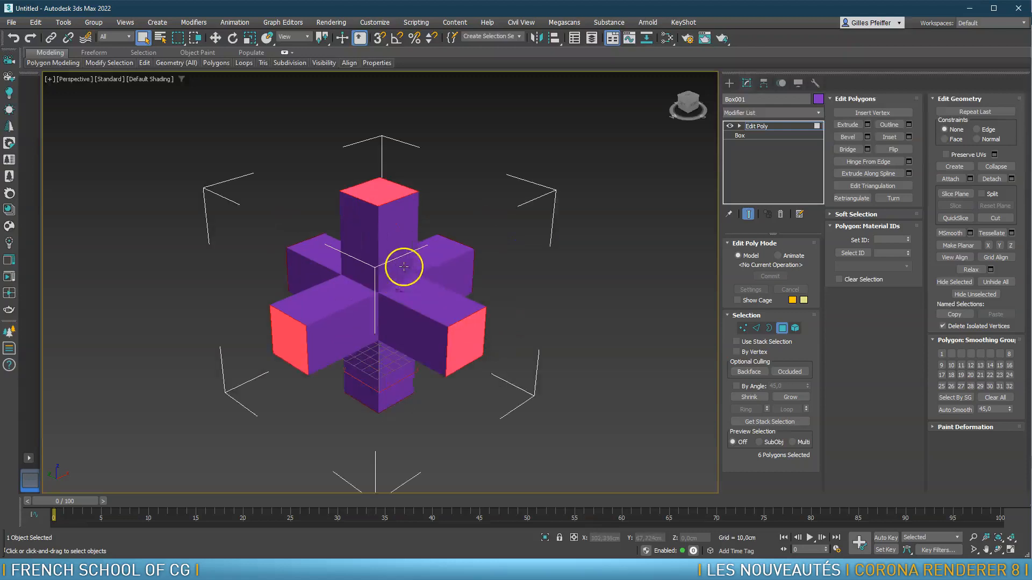
left_click(757, 328)
left_click_drag(183, 134, 562, 438)
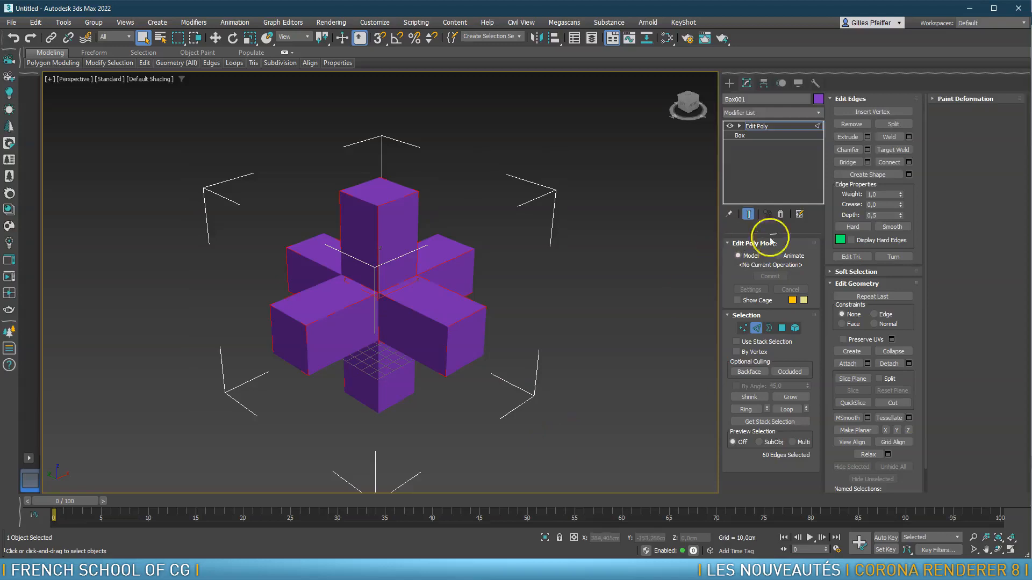
- Chamfer the selected edges with an amount of 1.0 cm, keeping a single segment
left_click(868, 151)
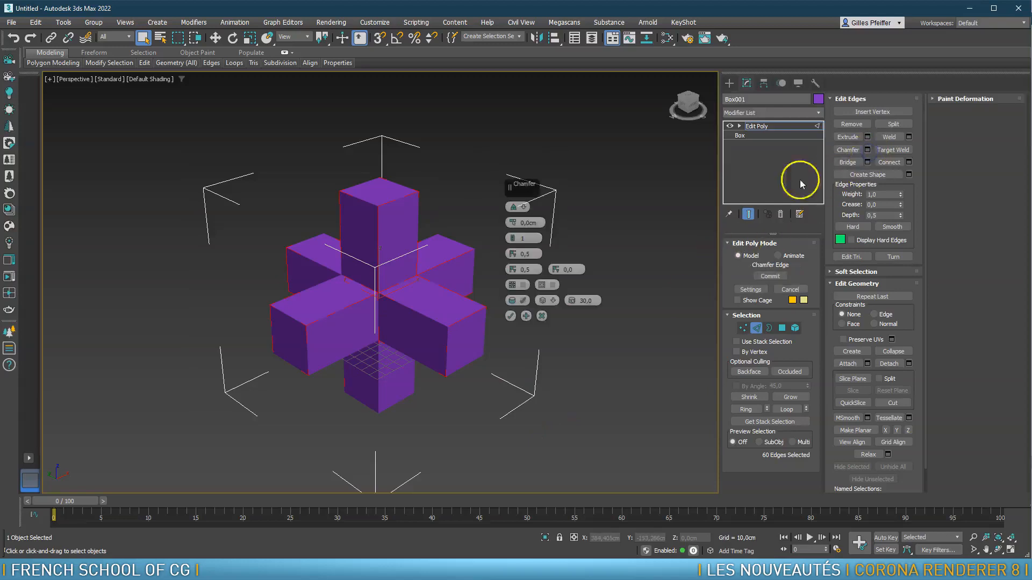
scroll(378, 207, "up", 5)
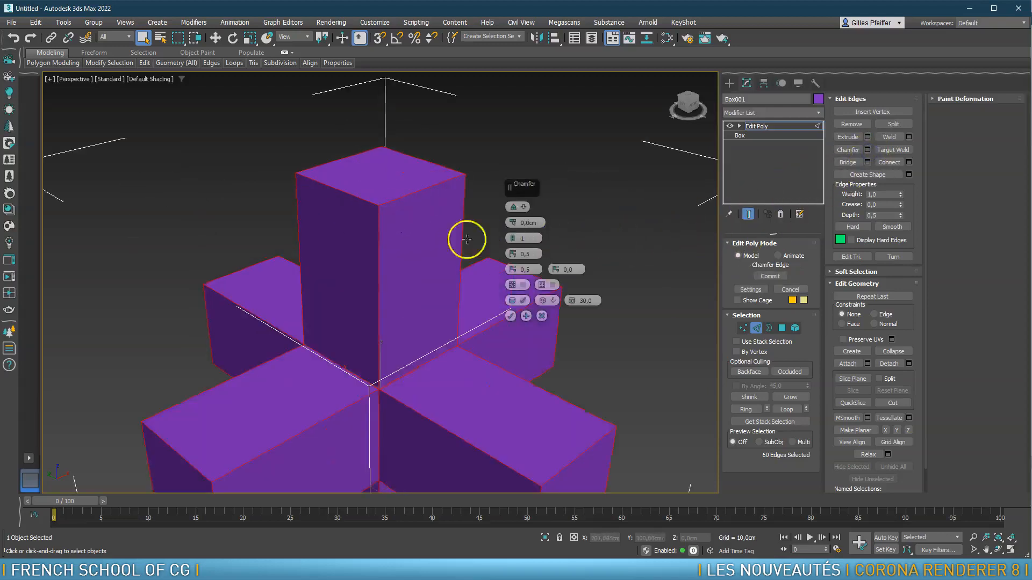
left_click_drag(513, 224, 515, 213)
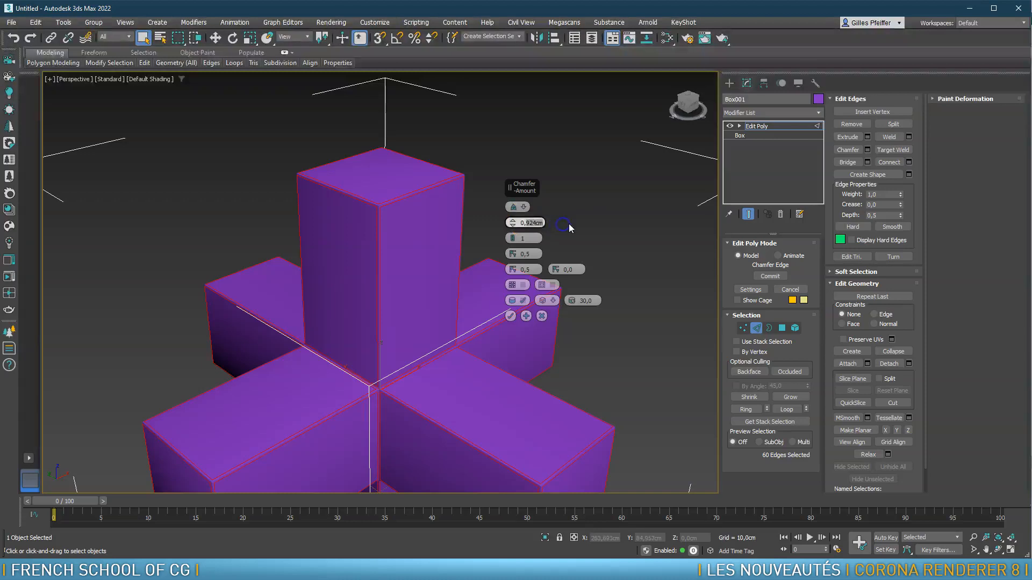
type("0,1")
key("Return")
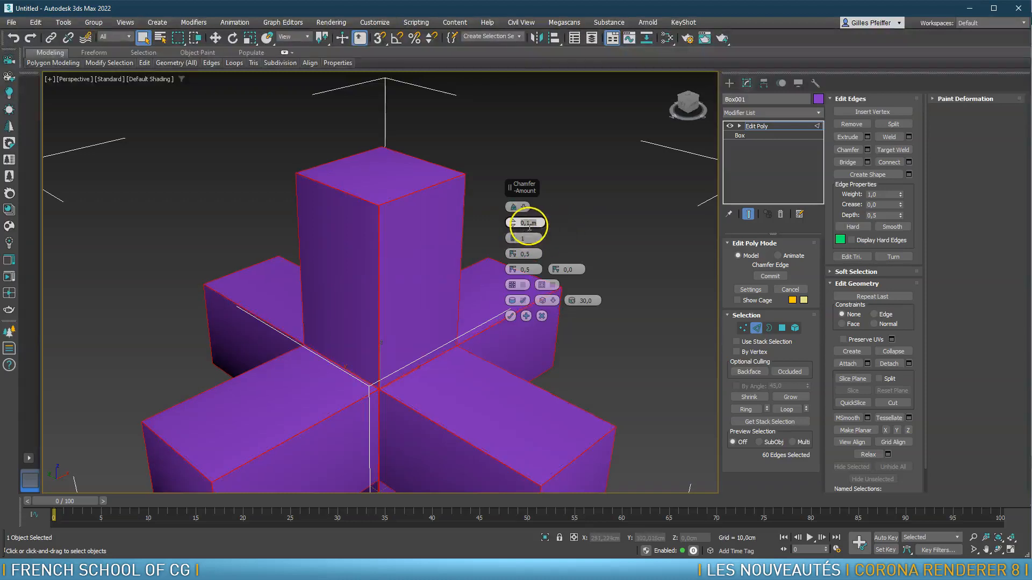
type("1,0")
key("Return")
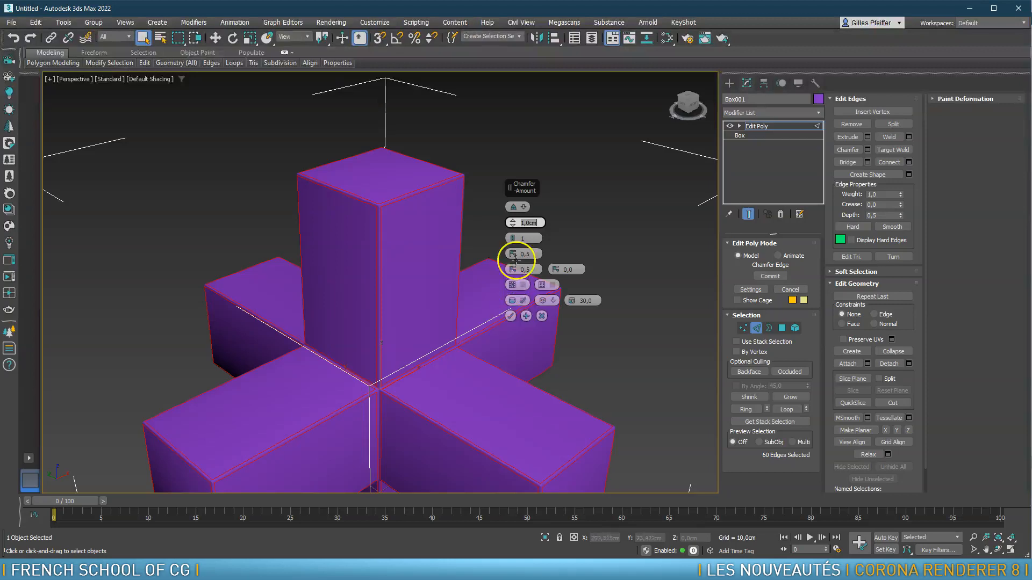
- Display edged faces in the viewport, accept the chamfer and leave edge level
mouse_move(253, 185)
middle_mouse_down("alt")
mouse_move(253, 170)
mouse_move(246, 183)
middle_mouse_up("alt")
key("F4")
scroll(346, 234, "up", 3)
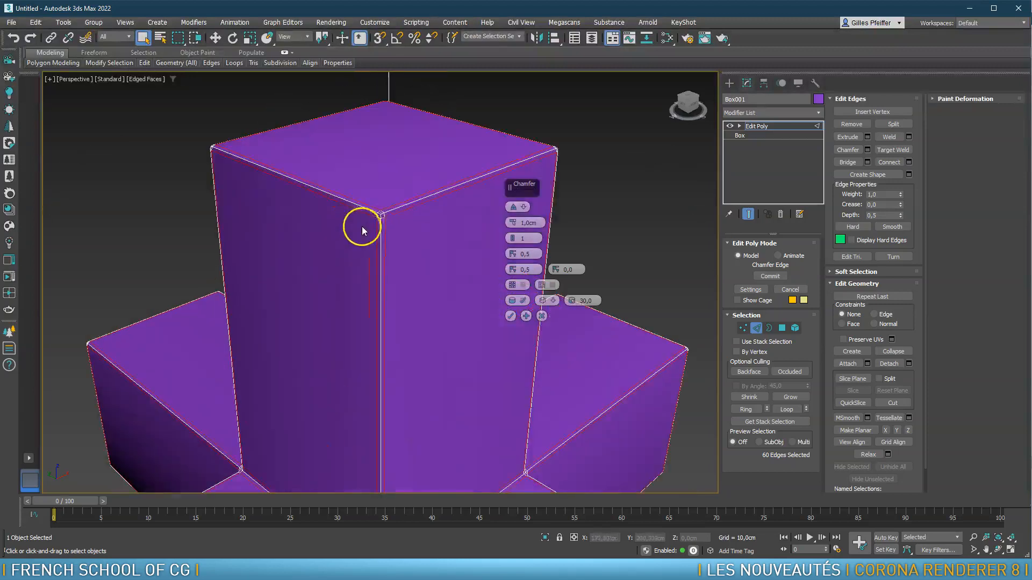
left_click(511, 317)
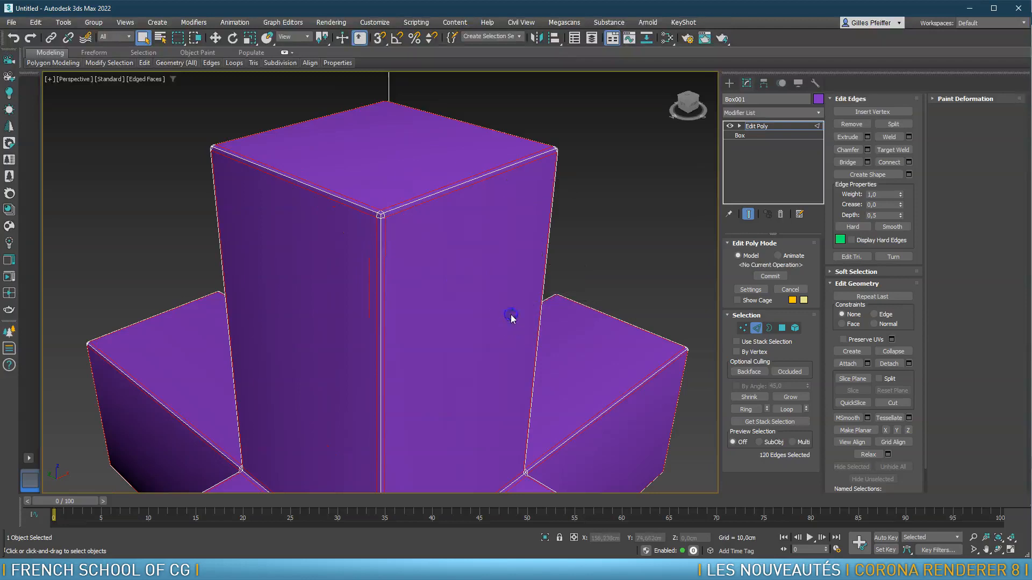
left_click(756, 328)
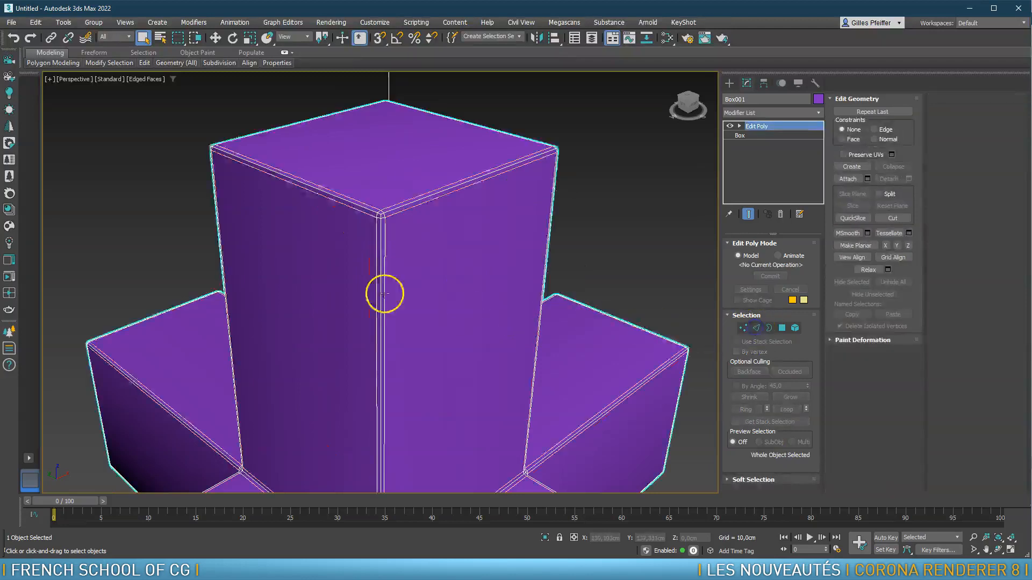
scroll(385, 295, "down", 5)
middle_click_drag(359, 273, 359, 258)
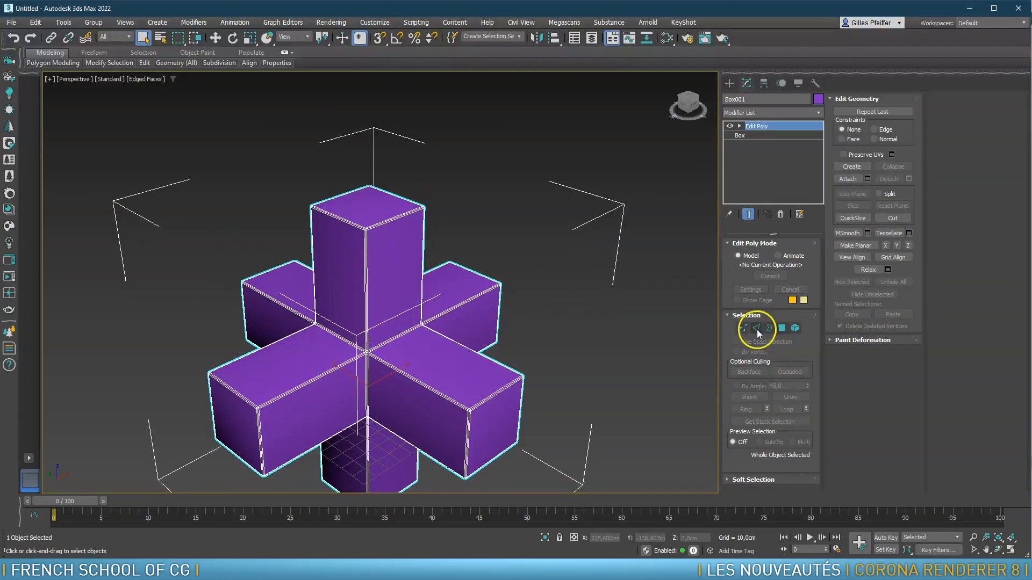
middle_click_drag(461, 317, 426, 260, "alt")
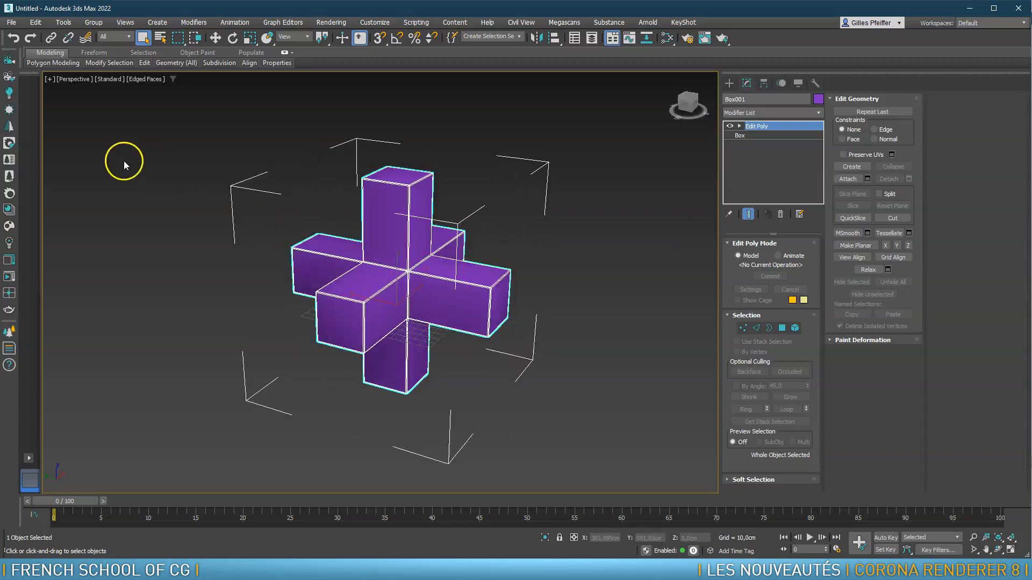
- Create a spherical CoronaLight with a radius of about 140 cm beside the object's centre in the top view
left_click(10, 96)
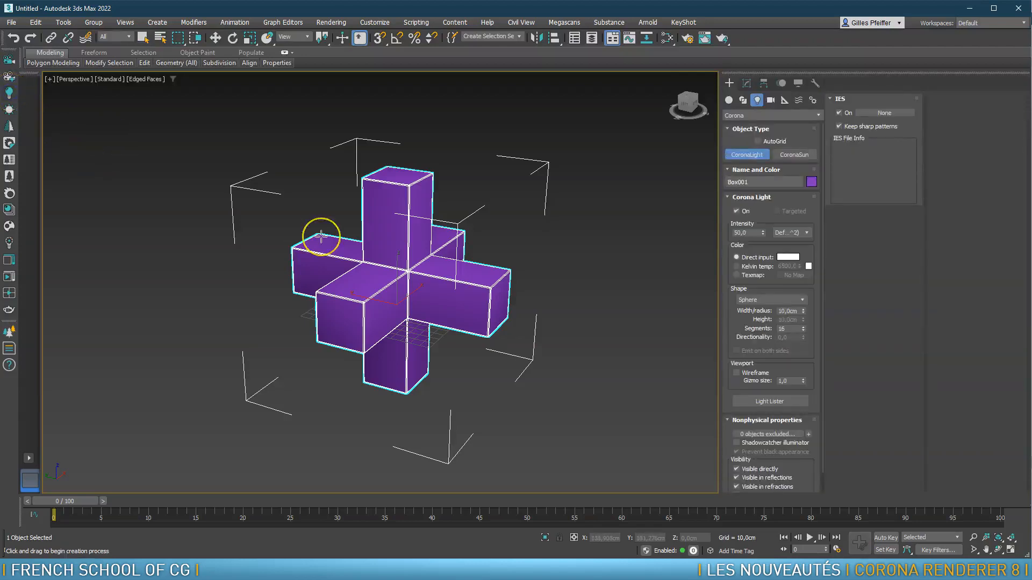
key("t")
scroll(362, 220, "down", 5)
scroll(343, 240, "up", 2)
left_click_drag(323, 232, 367, 272)
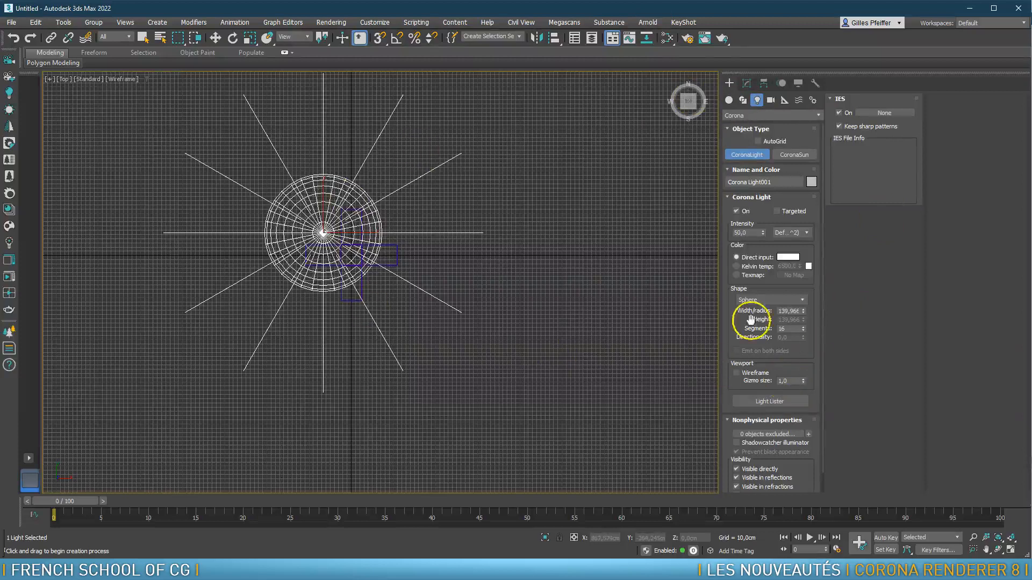
- Change the light's shape to Rectangle and centre it on the cross-shaped object
left_click(747, 82)
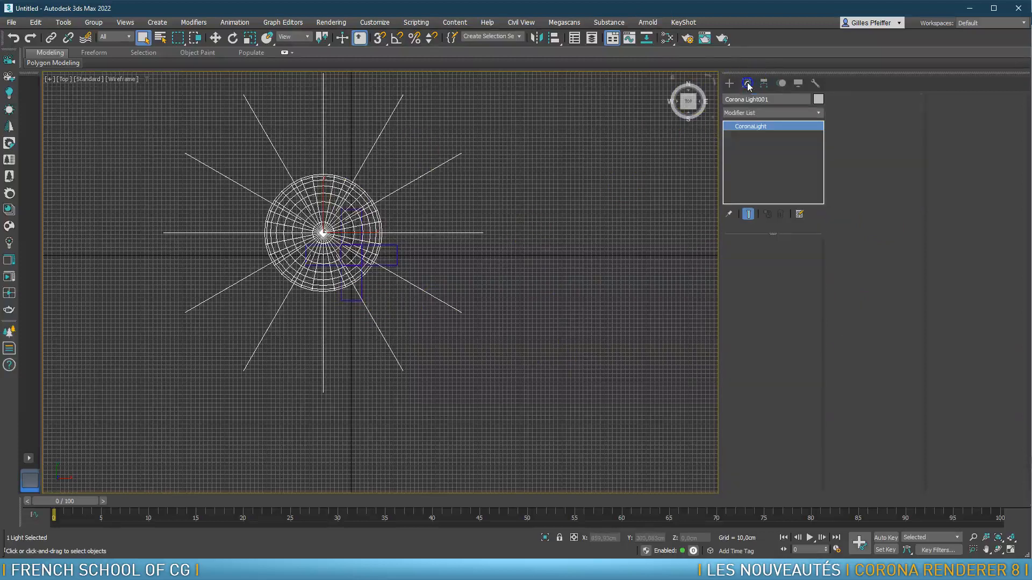
left_click(772, 346)
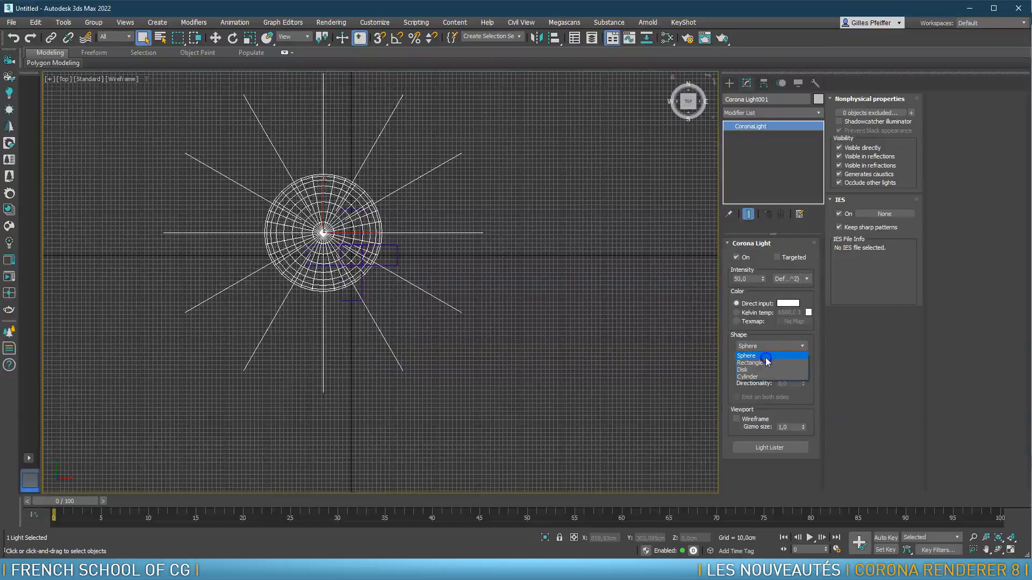
left_click(766, 364)
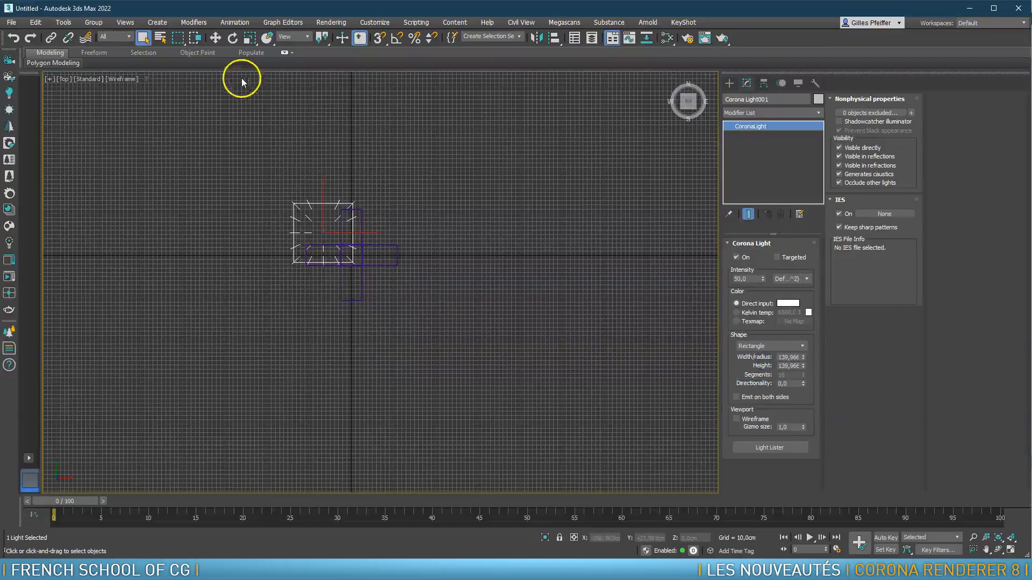
left_click(215, 37)
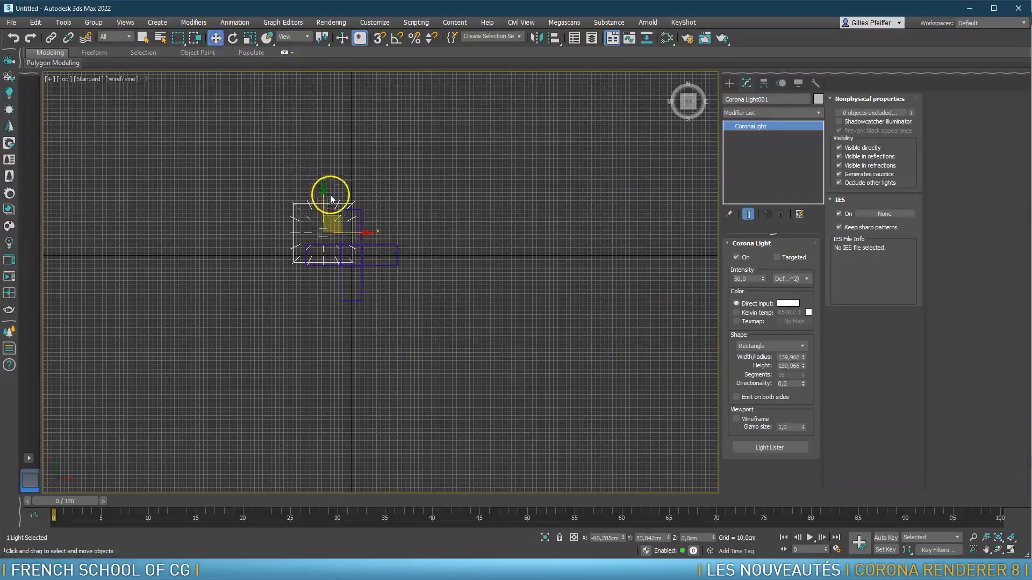
left_click_drag(336, 221, 364, 242)
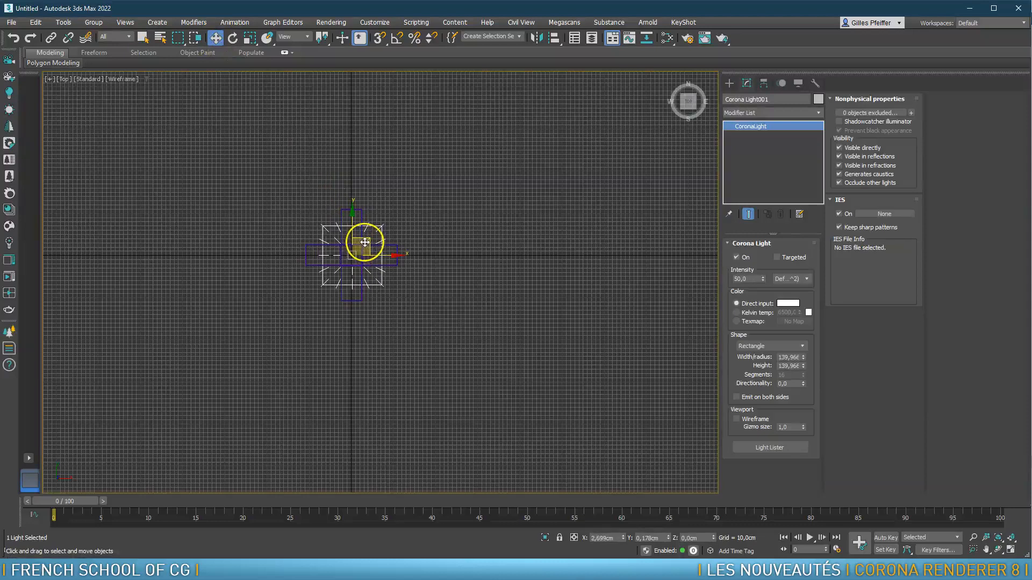
- Move the light in perspective above and beside the object, to about Y -136 cm and Z 242 cm
key("p")
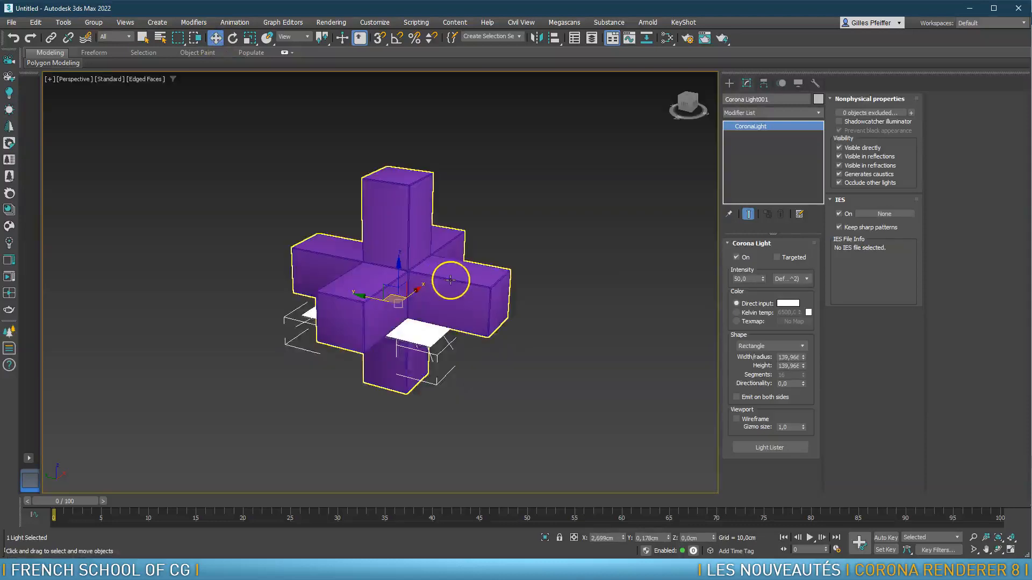
scroll(437, 291, "down", 4)
middle_click_drag(433, 291, 400, 326)
left_click_drag(370, 311, 457, 251)
middle_click_drag(458, 251, 493, 242, "alt")
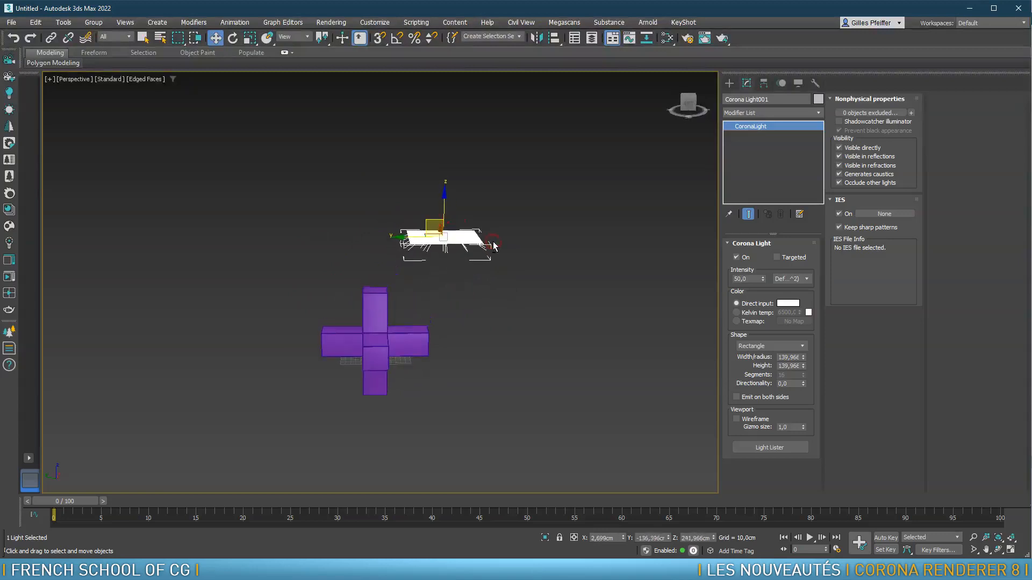
- Rotate the light about 38 degrees around its X axis so it faces the object
key("e")
left_click_drag(414, 208, 448, 189)
middle_click_drag(472, 252, 419, 255, "alt")
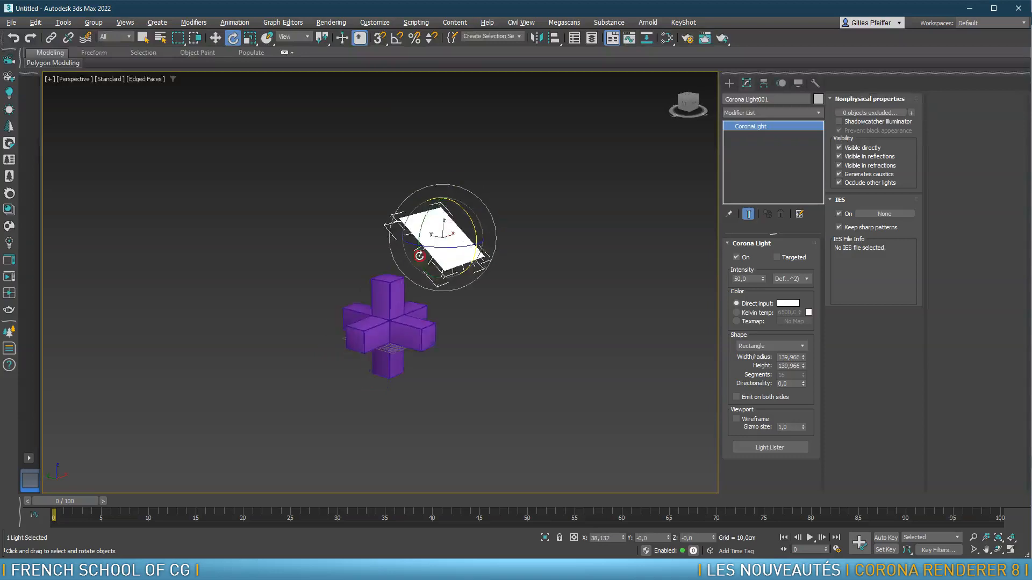
- Frame the object closely, run an interactive Corona render to check the lighting and close the render window
scroll(404, 313, "up", 5)
scroll(405, 313, "up", 3)
middle_click_drag(405, 314, 425, 268)
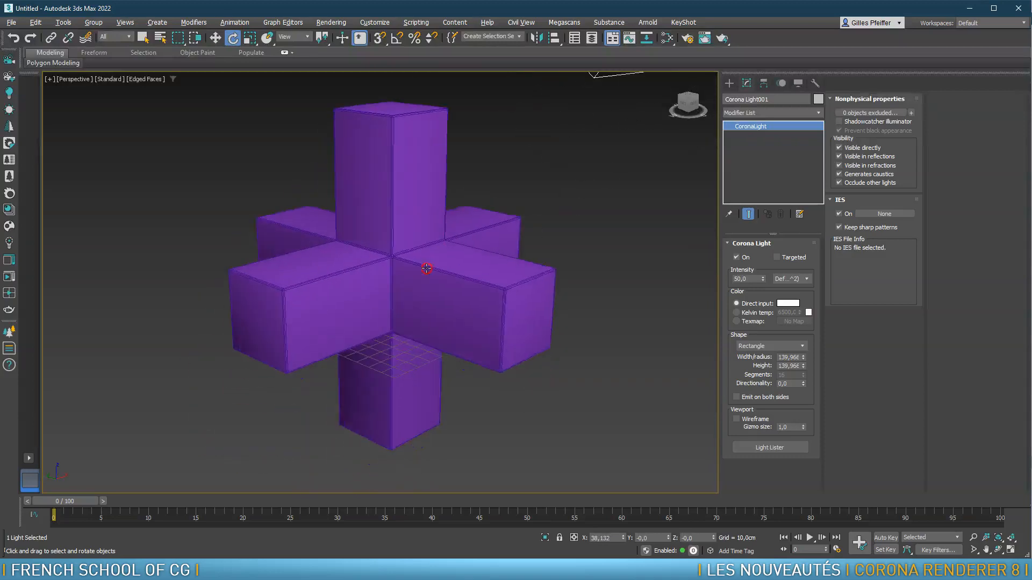
left_click(7, 279)
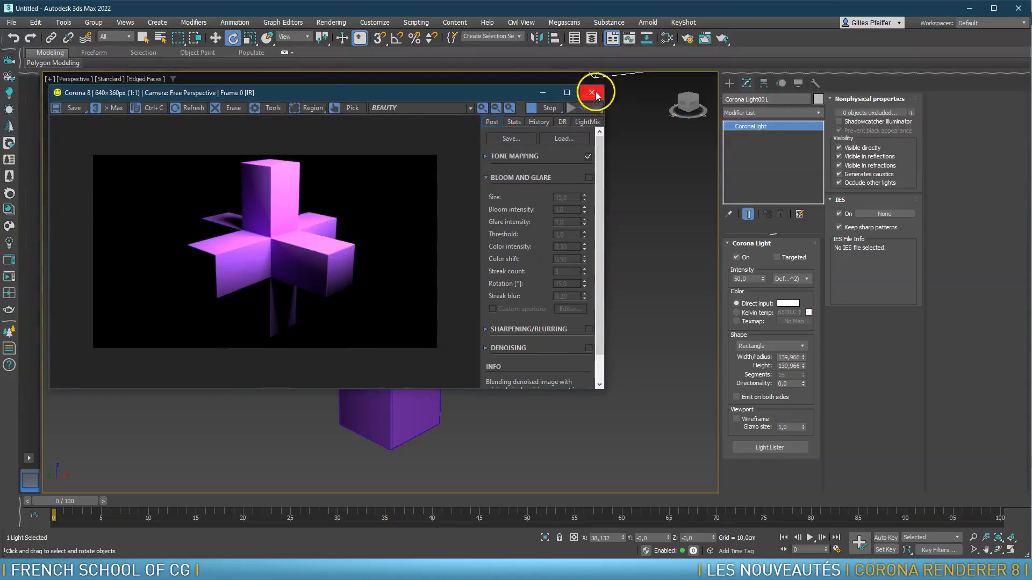
left_click(591, 93)
- Clone the light as a Copy on the object's opposite side in the top view, at about Y 229 cm
scroll(514, 202, "down", 5)
middle_click_drag(516, 201, 531, 265)
key("t")
left_click_drag(368, 290, 398, 312)
key("w")
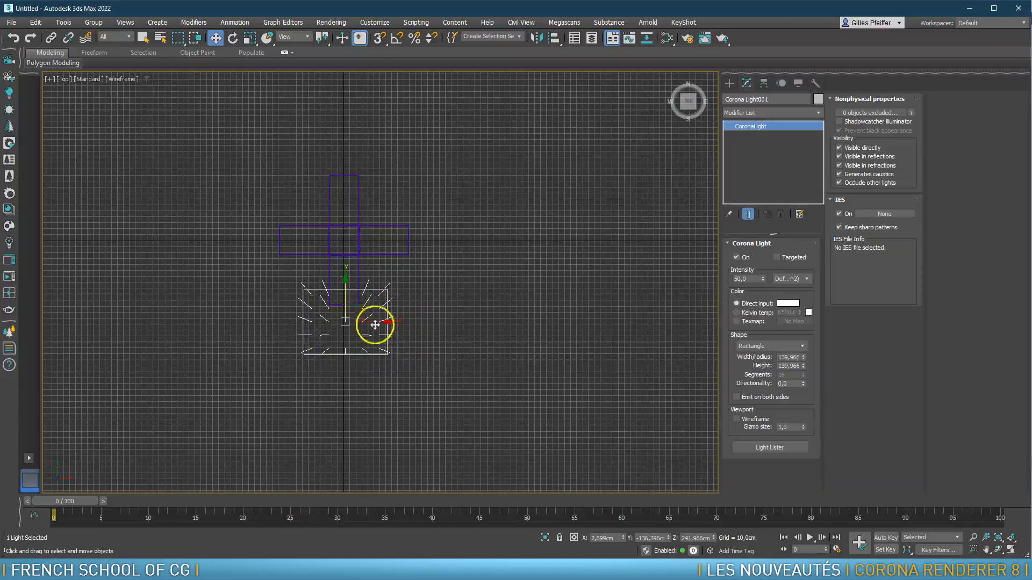
mouse_move(346, 282)
left_mouse_down("shift")
mouse_move(341, 82)
mouse_move(350, 64)
left_mouse_up("shift")
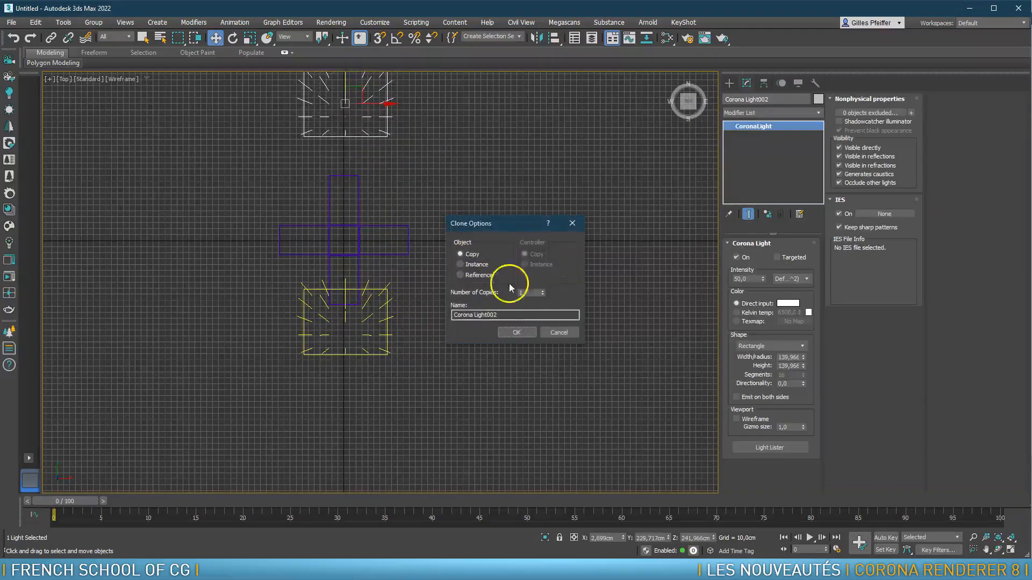
left_click(524, 332)
scroll(430, 215, "down", 4)
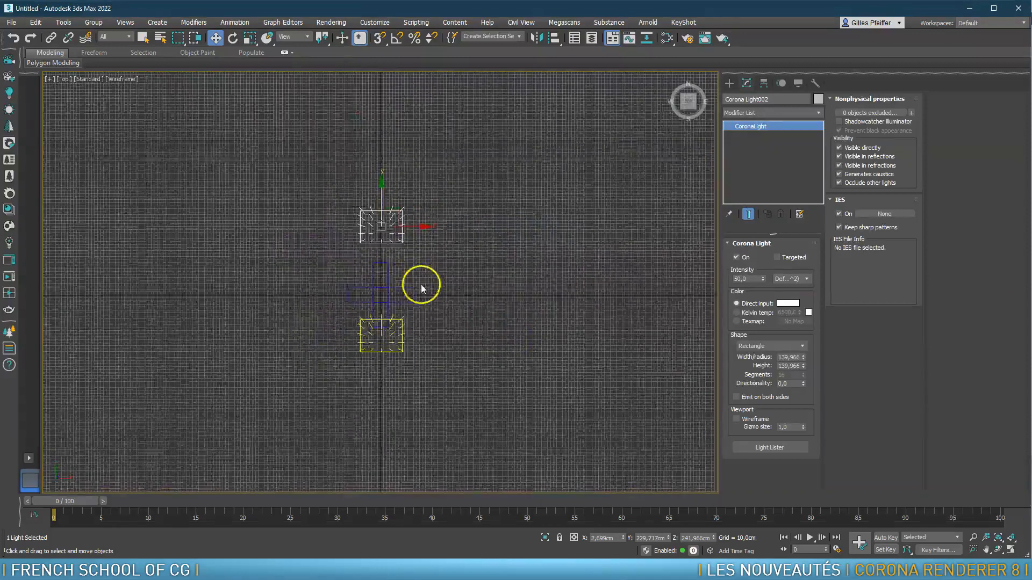
- Rotate the cloned light to face the object and move it in perspective to about Y 295 cm and Z 71 cm
key("p")
key("e")
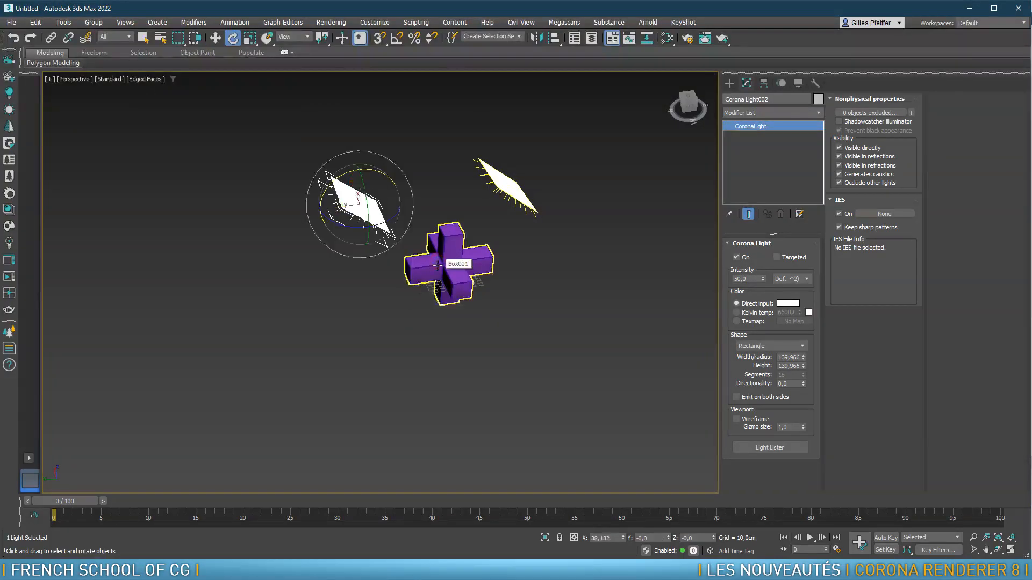
left_click_drag(376, 175, 267, 237)
middle_click_drag(267, 237, 458, 230, "alt")
key("w")
left_click_drag(346, 180, 318, 259)
middle_click_drag(516, 296, 553, 310, "alt")
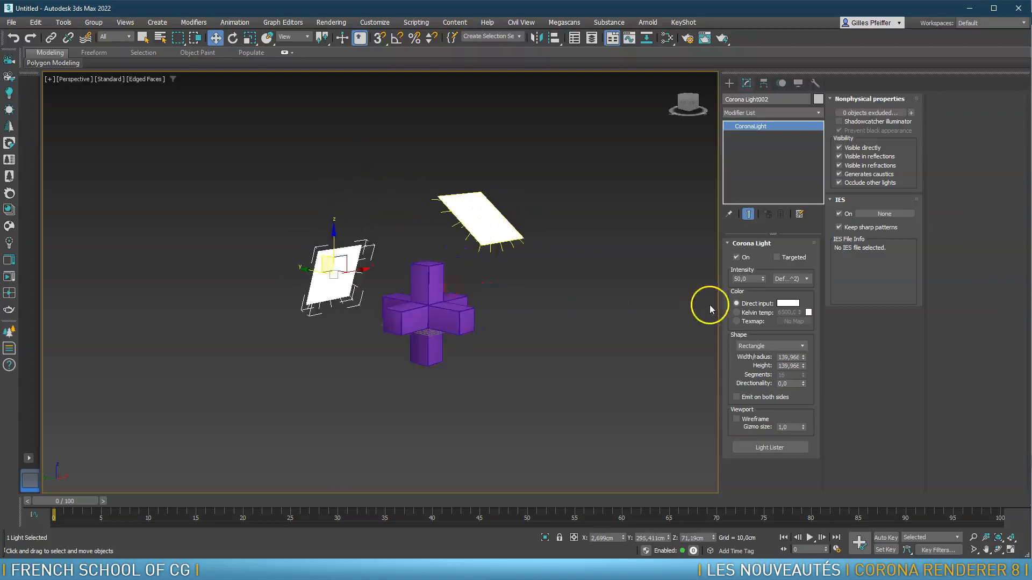
- Frame the cross-shaped object closely in perspective and start an interactive Corona render
scroll(424, 312, "up", 5)
scroll(426, 316, "down", 3)
scroll(419, 309, "up", 1)
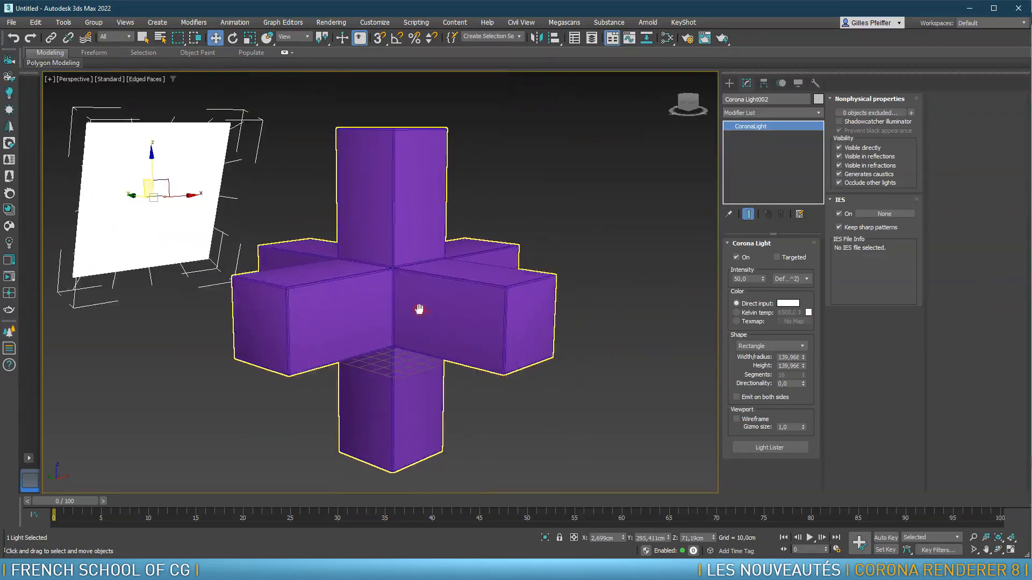
left_click(10, 277)
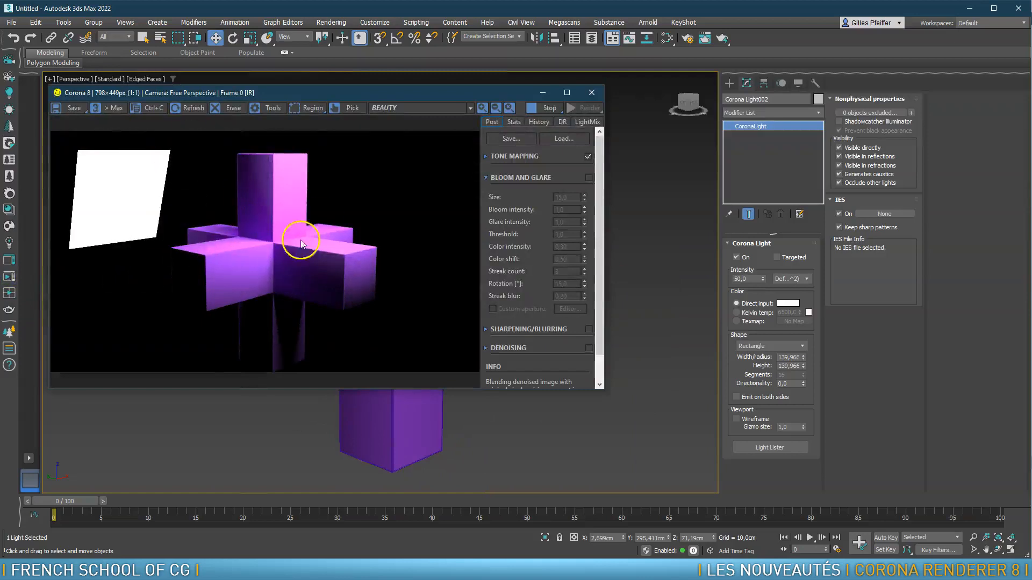
- Enlarge the cloned light to about 333 cm by 458 cm and reduce its intensity to 42
left_click_drag(803, 358, 807, 282)
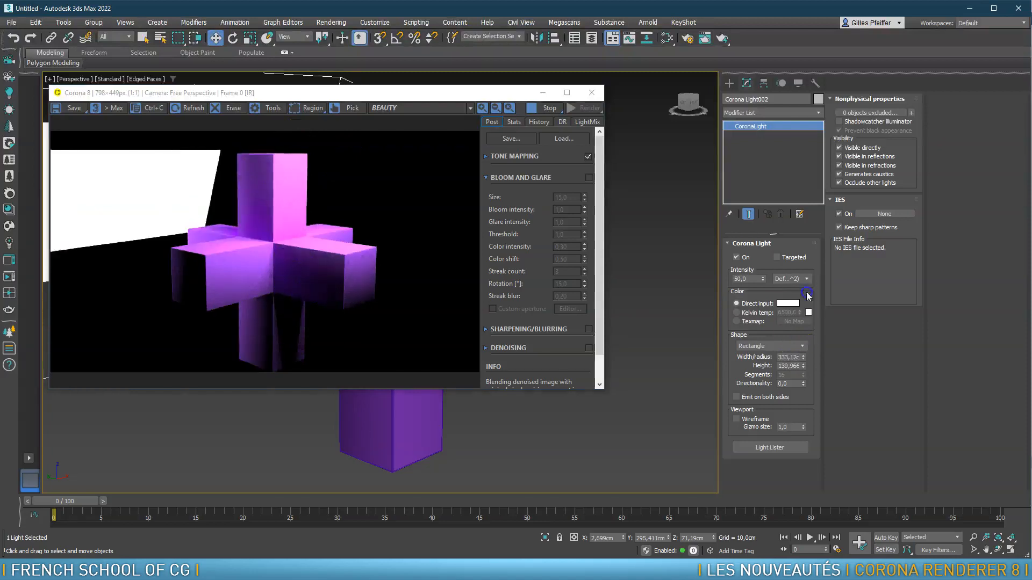
left_click_drag(804, 370, 781, 246)
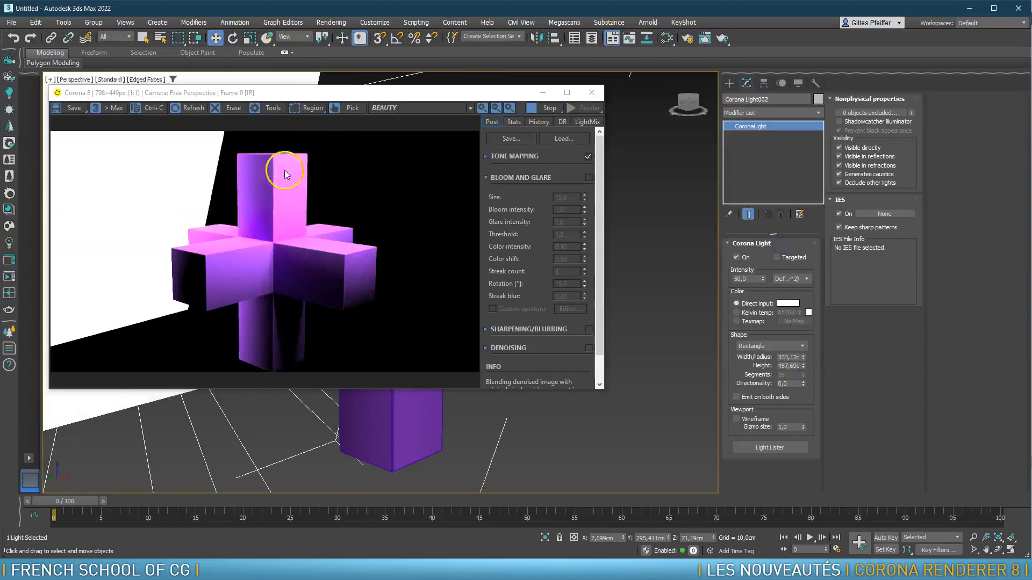
left_click_drag(763, 284, 764, 285)
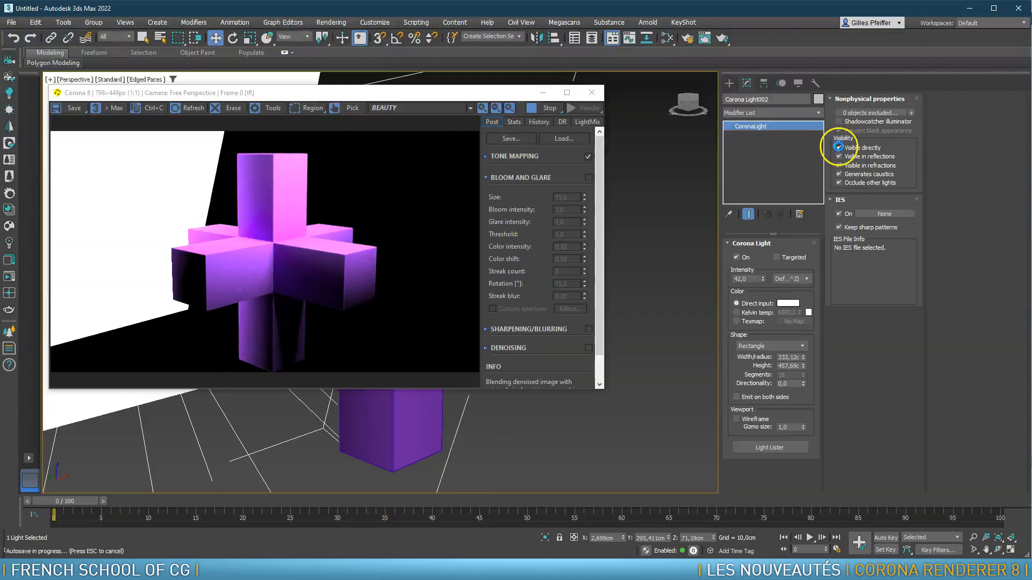
- Make the cloned light not directly visible while keeping the whole cross framed in the render
left_click(838, 146)
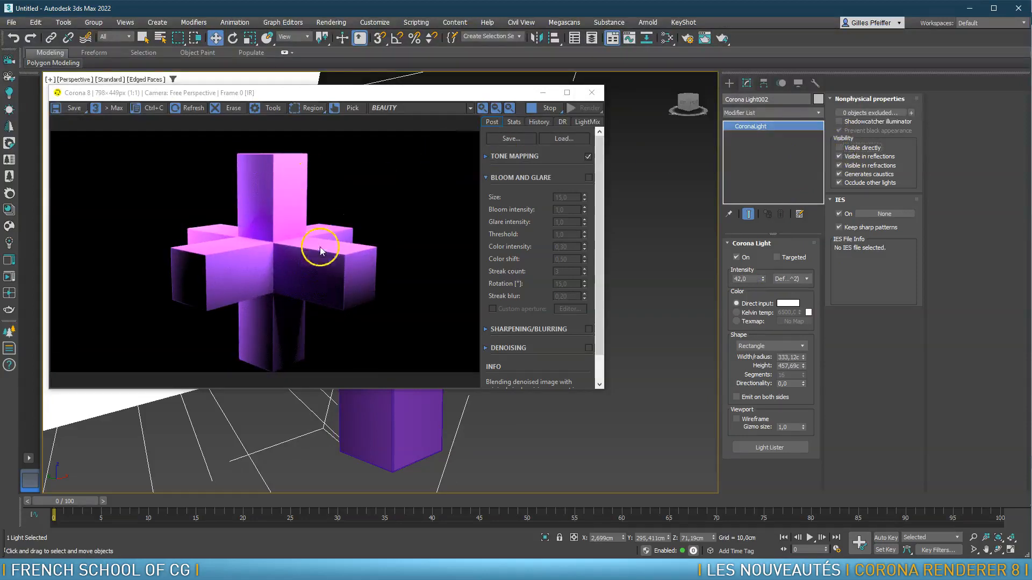
scroll(390, 397, "down", 3)
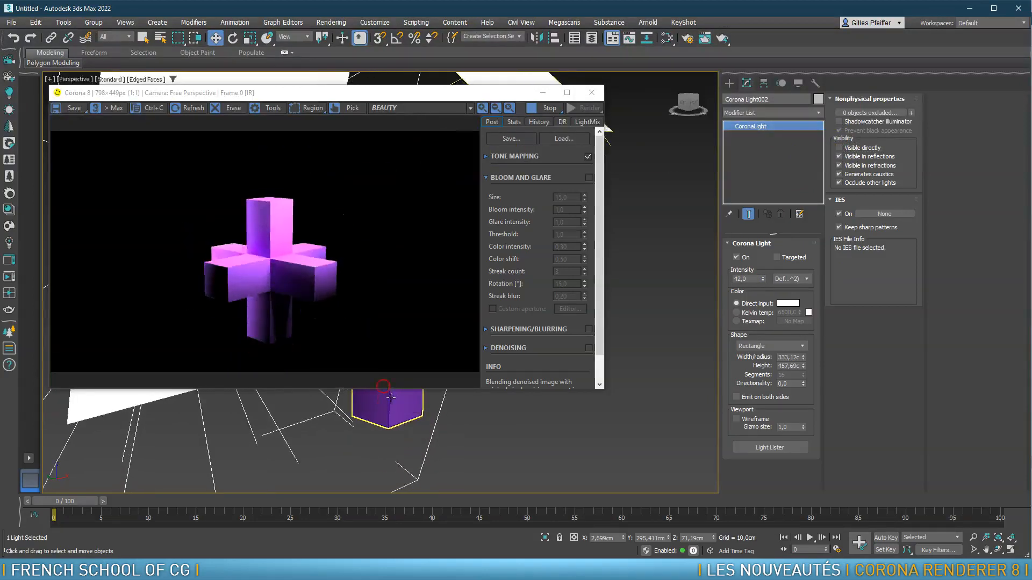
scroll(391, 403, "up", 3)
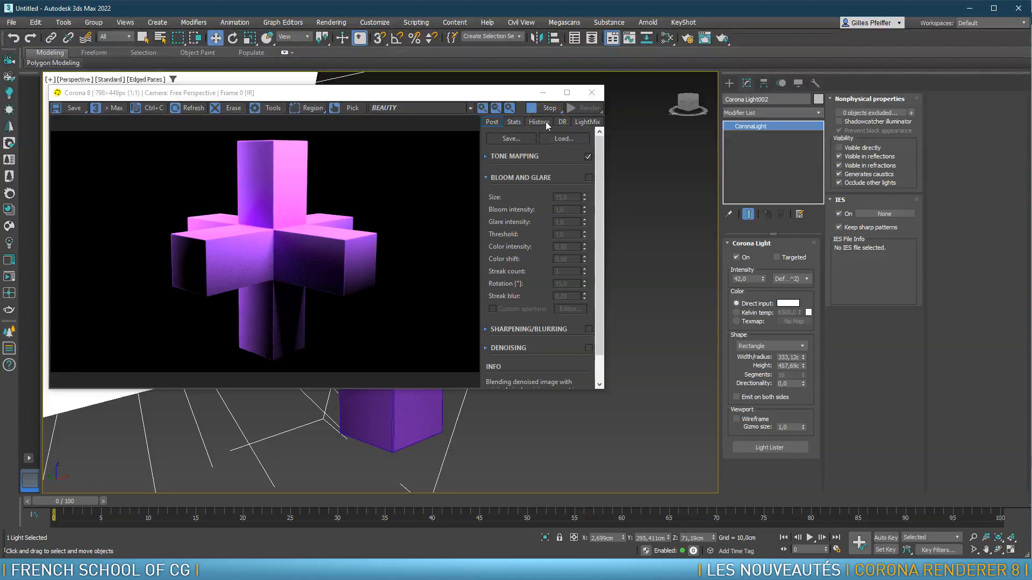
- Assign the CoronaPhysicalMtl with the CoronaCurvature map to the cross-shaped object and close the material editor
left_click(667, 38)
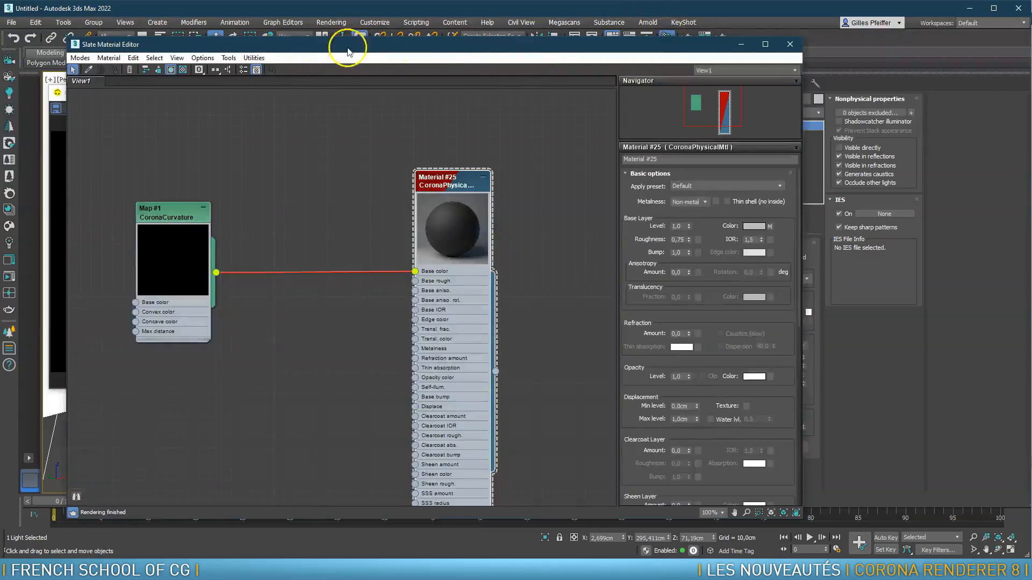
left_click_drag(549, 45, 136, 62)
left_click(594, 93)
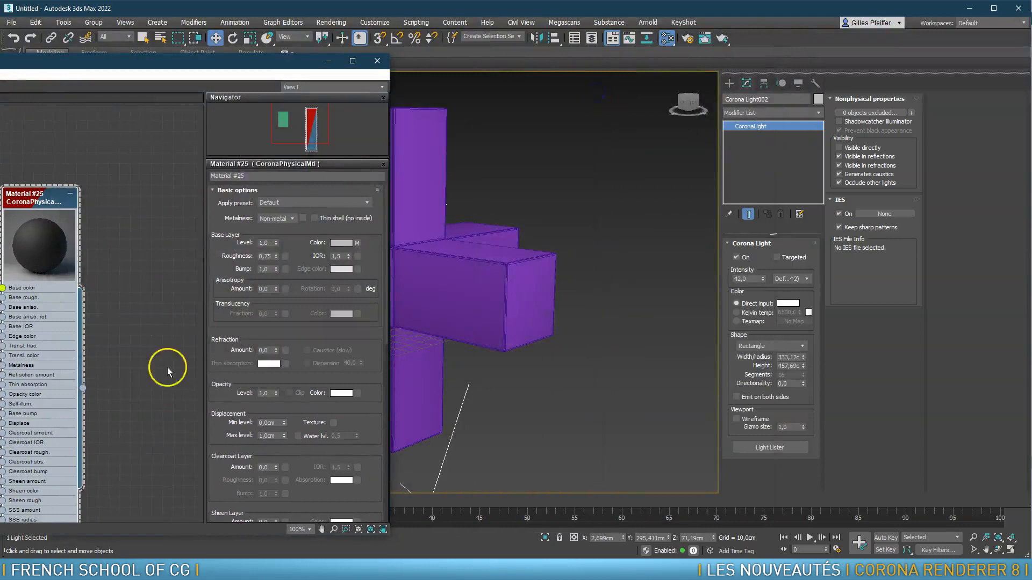
left_click_drag(153, 419, 423, 331)
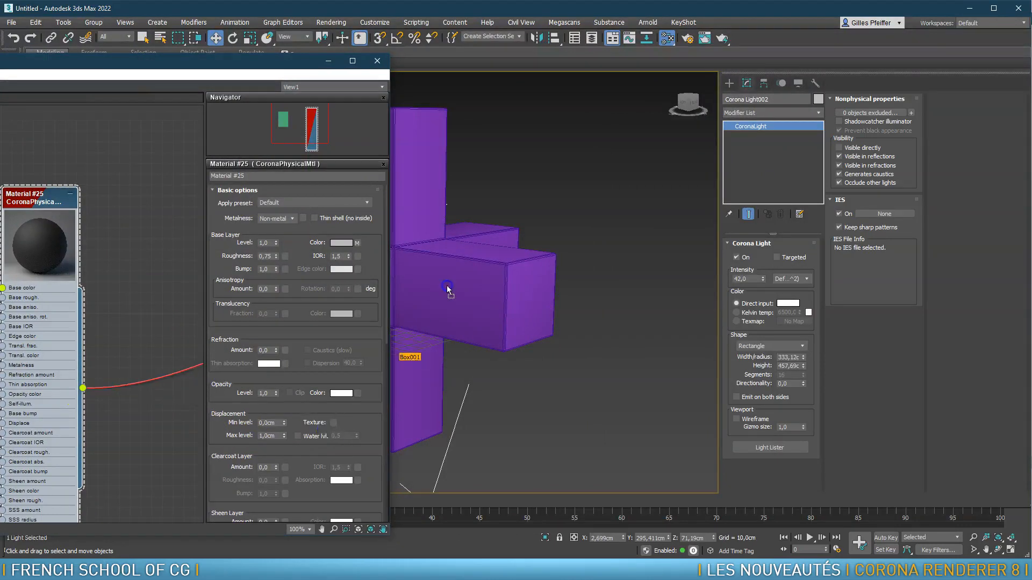
left_click_drag(447, 289, 446, 285)
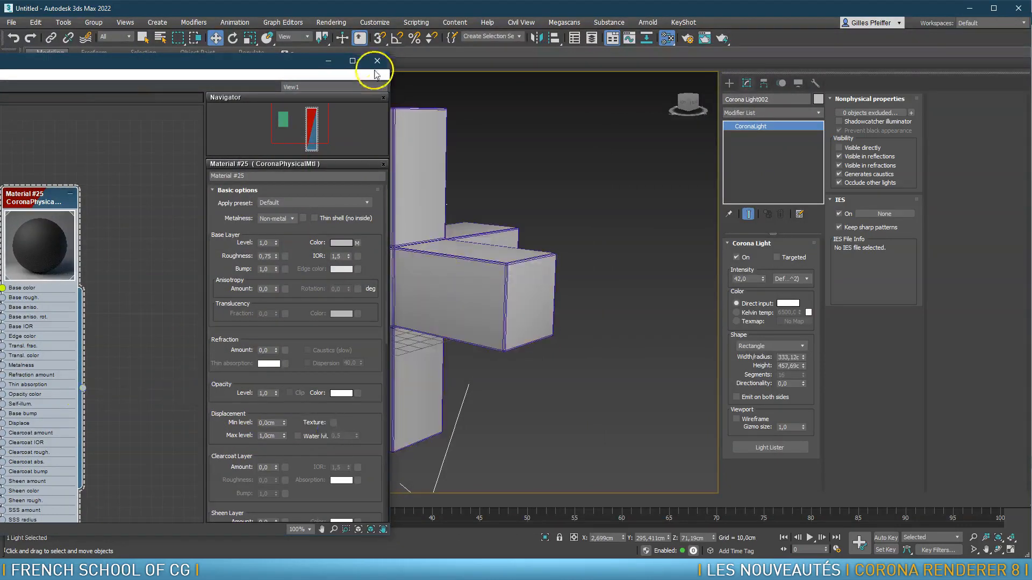
left_click(378, 61)
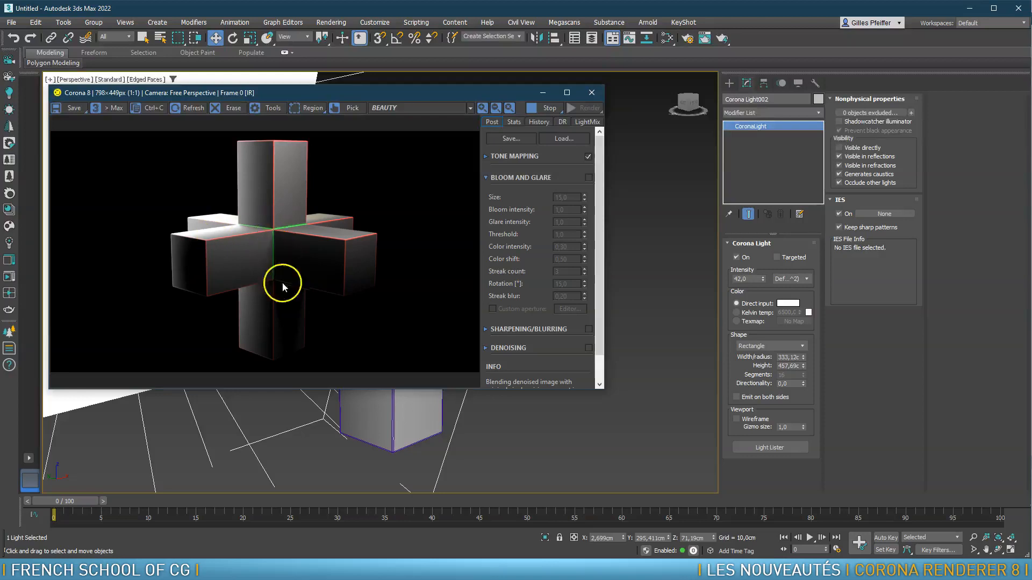
- Frame the cross's inner corner in the interactive render and open the CoronaCurvature map's parameters beside it
scroll(393, 411, "up", 3)
scroll(393, 411, "up", 1)
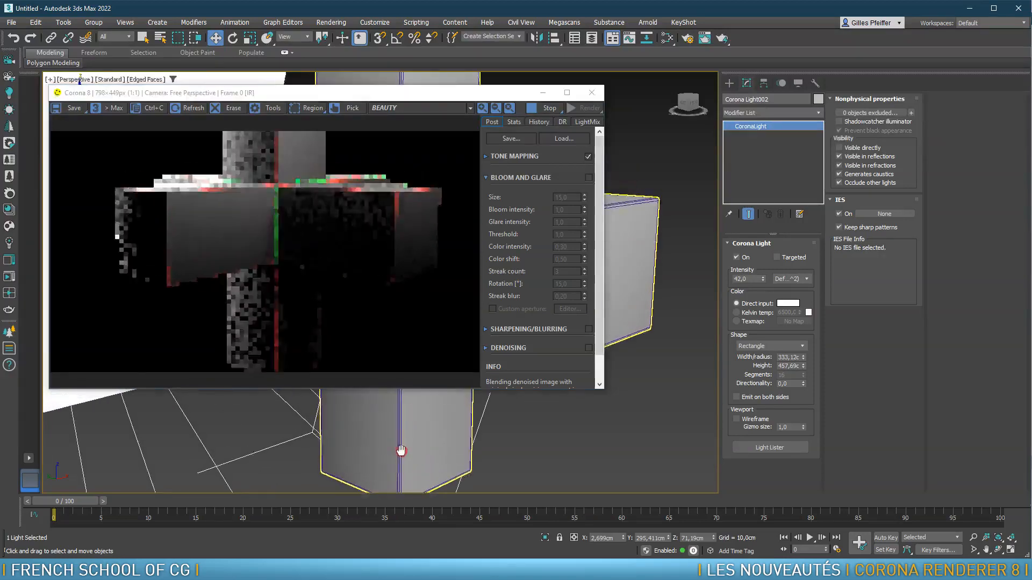
middle_click_drag(646, 265, 708, 291, "alt")
scroll(654, 334, "up", 2)
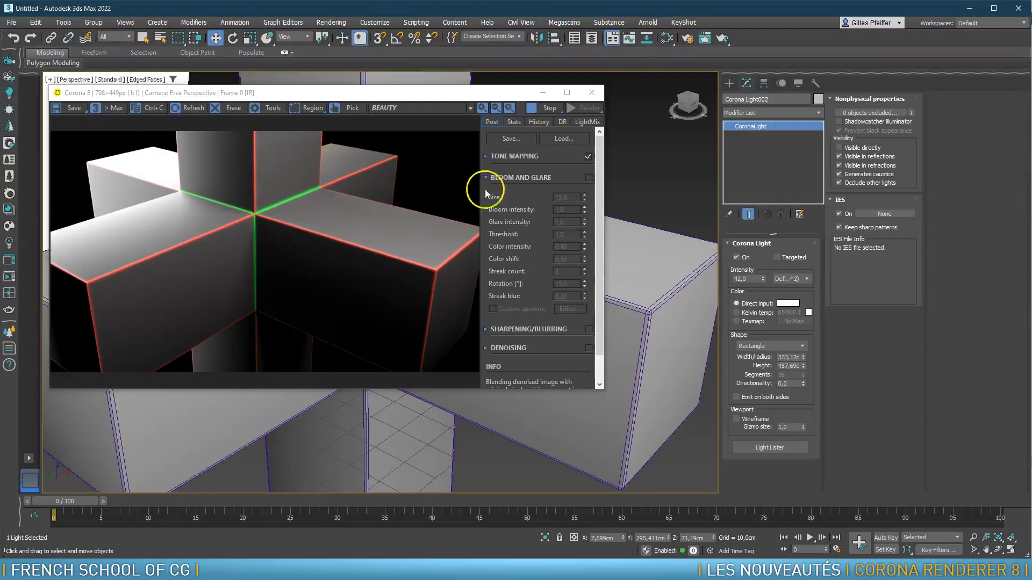
left_click(667, 42)
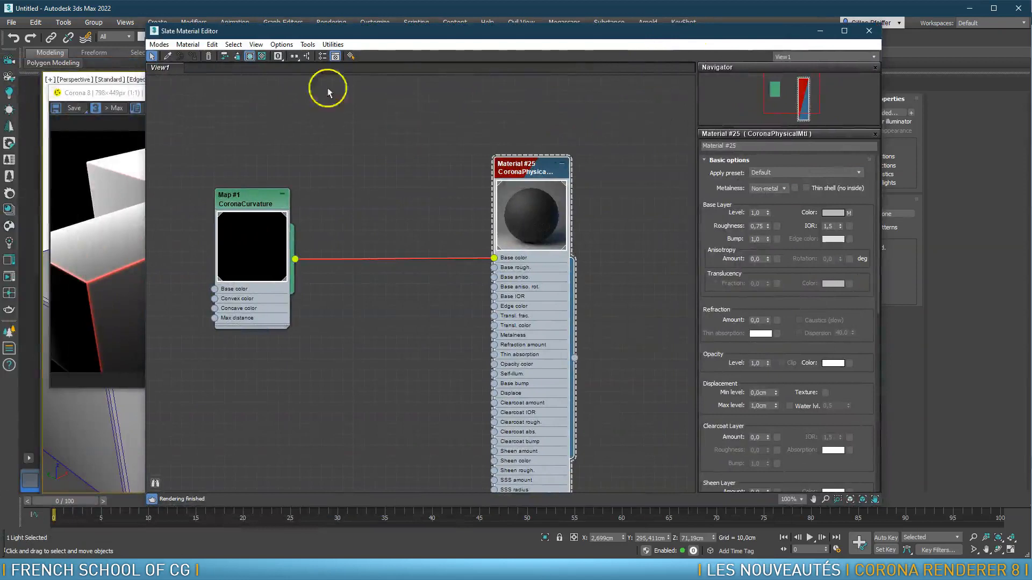
left_click_drag(143, 124, 411, 126)
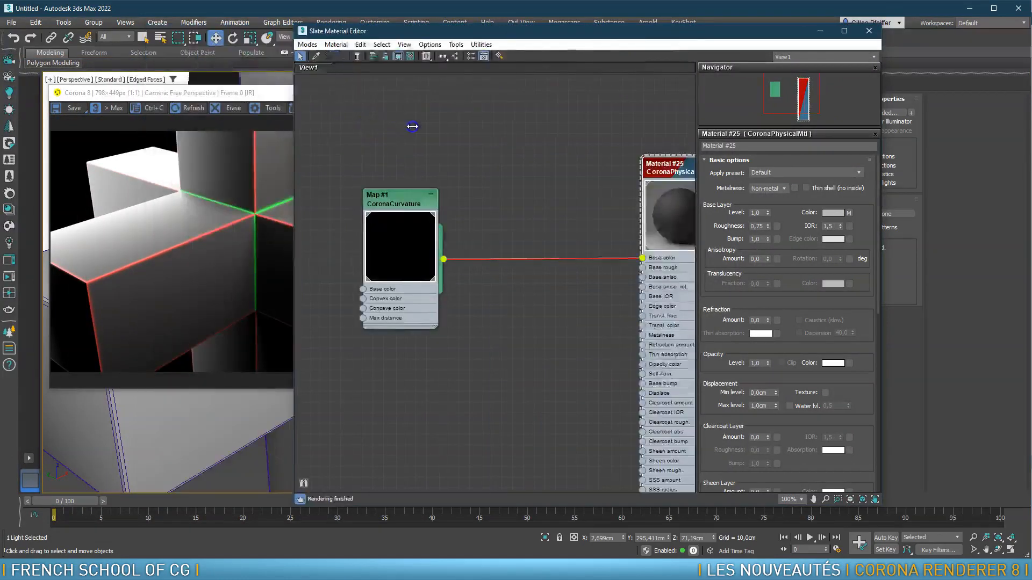
double_click(485, 198)
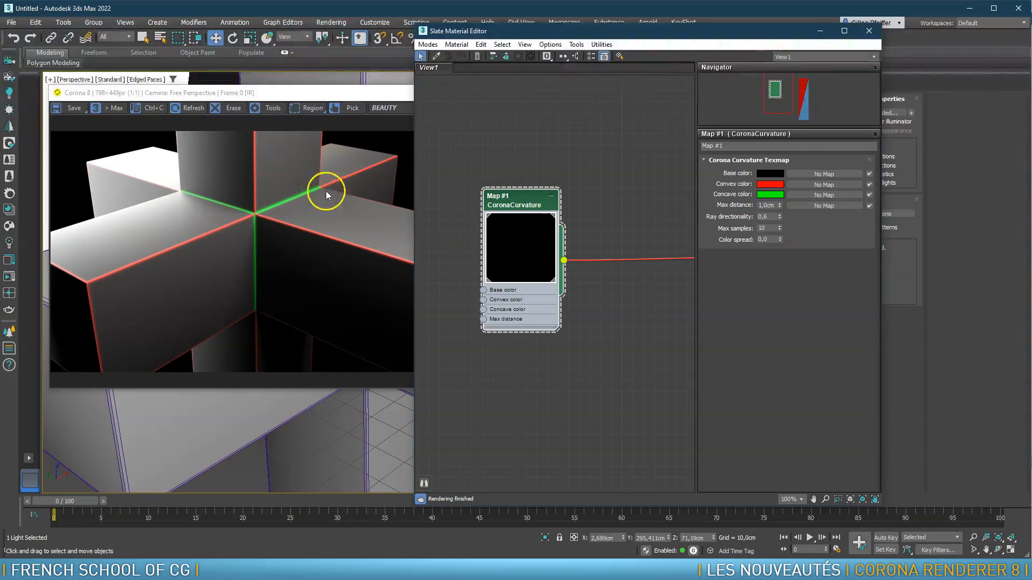
- Try max distances of 0.1 cm and 10 cm on the CoronaCurvature map, and return it to 1 cm
left_click(769, 205)
type("0,1")
key("Return")
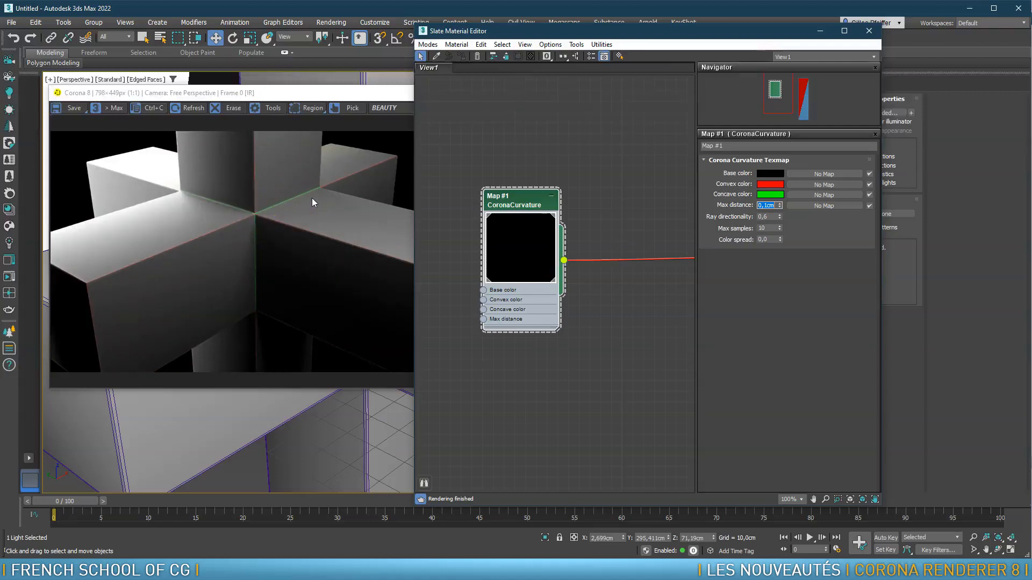
type("10")
key("Return")
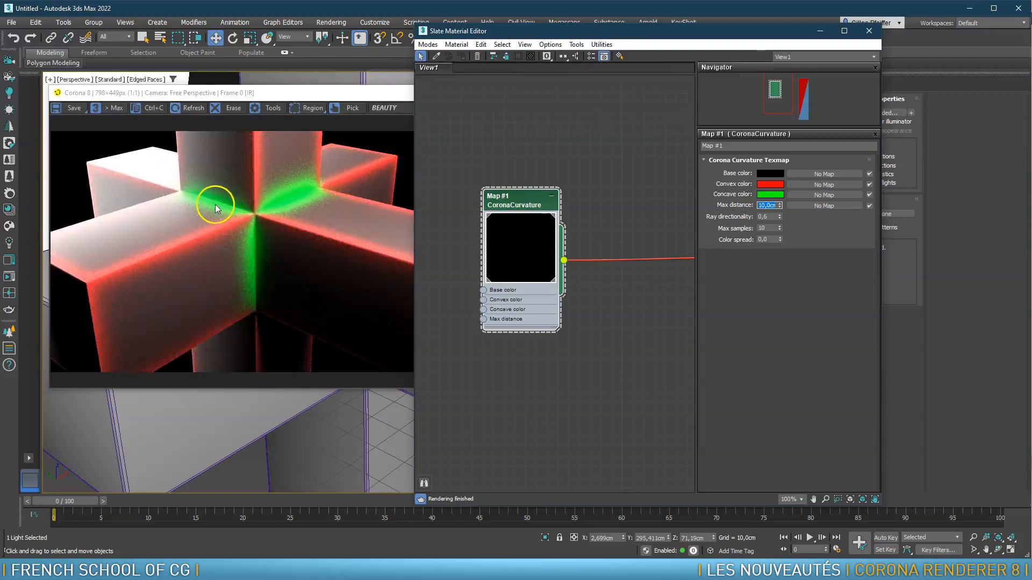
type("1")
key("Return")
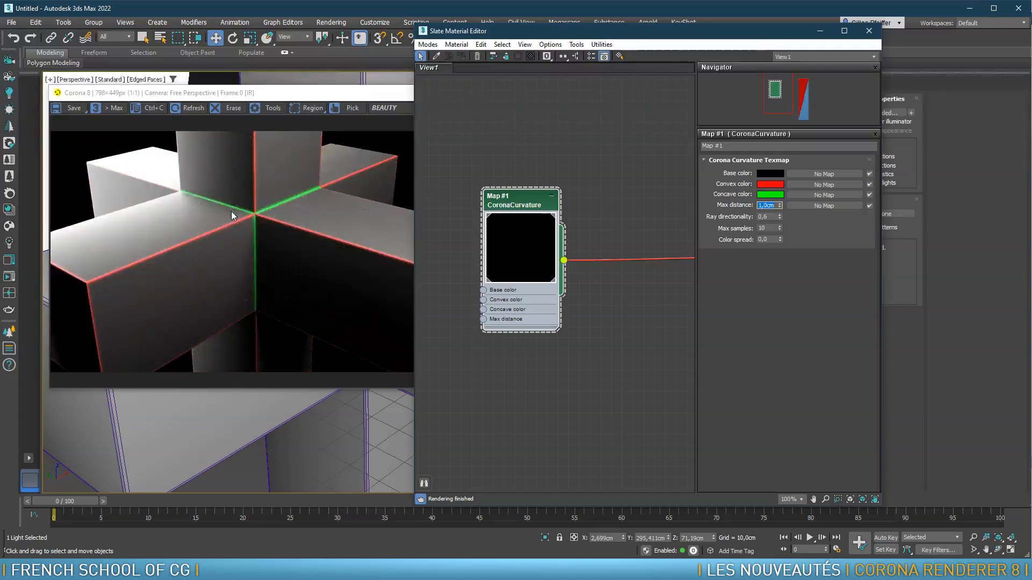
- Try color spread values of 1 and 0.2 on the CoronaCurvature map, and return it to 0
left_click(767, 240)
type("1")
key("Return")
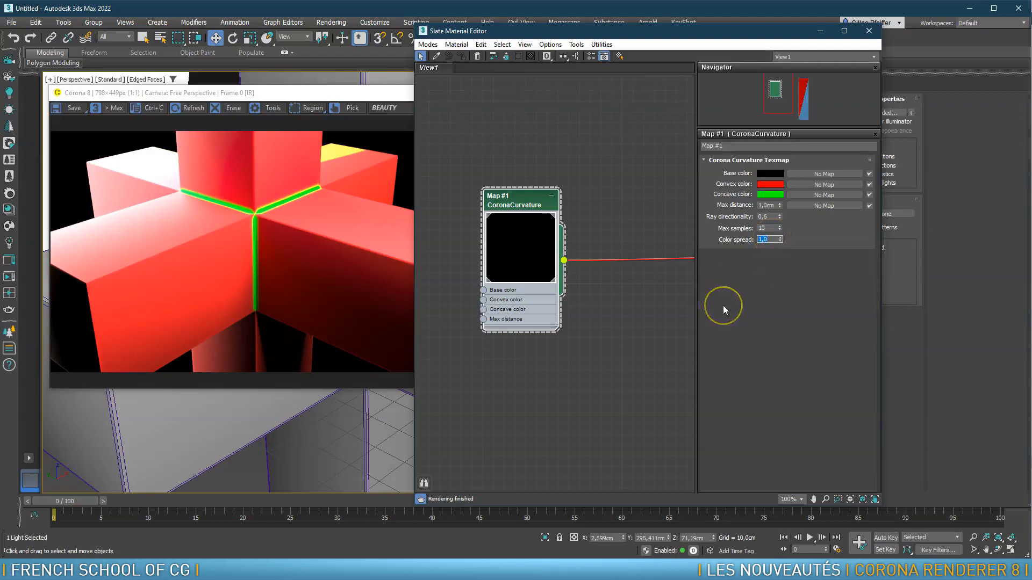
type(",2")
key("Return")
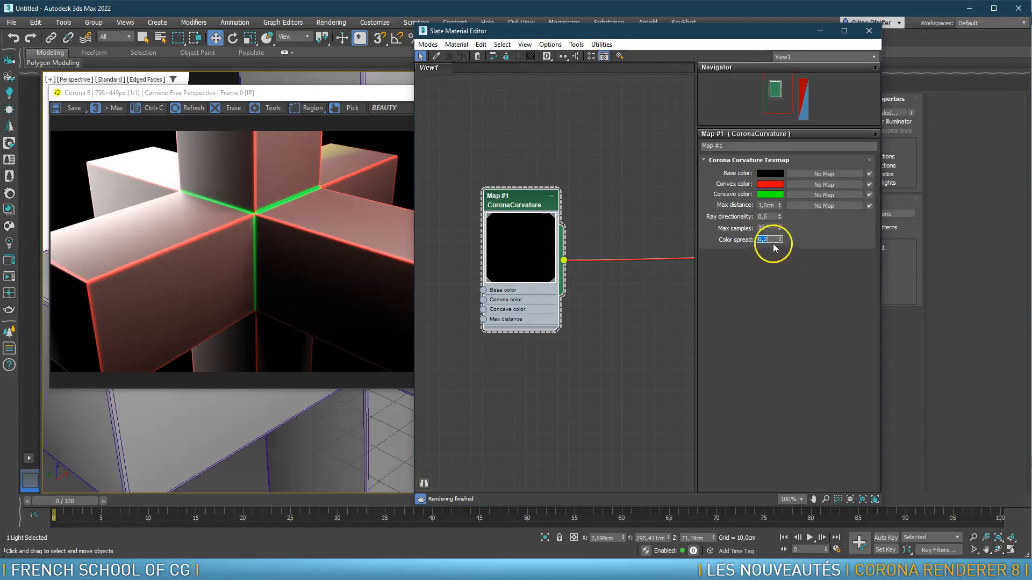
type("0")
key("Return")
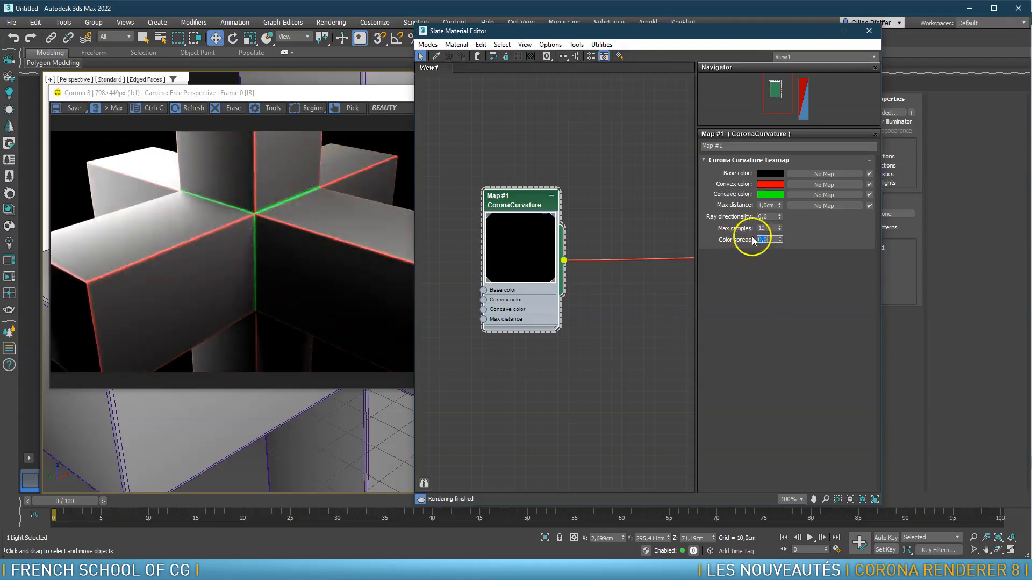
- Compare max samples of 32, 1 and 100 on the CoronaCurvature map with the render framed on the inner corner
left_click(765, 228)
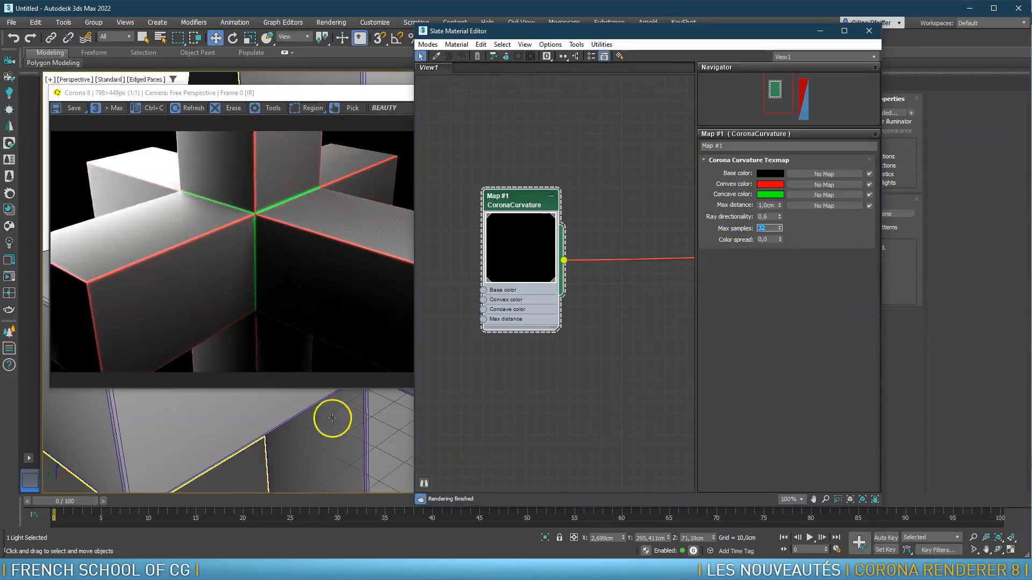
scroll(338, 411, "up", 10)
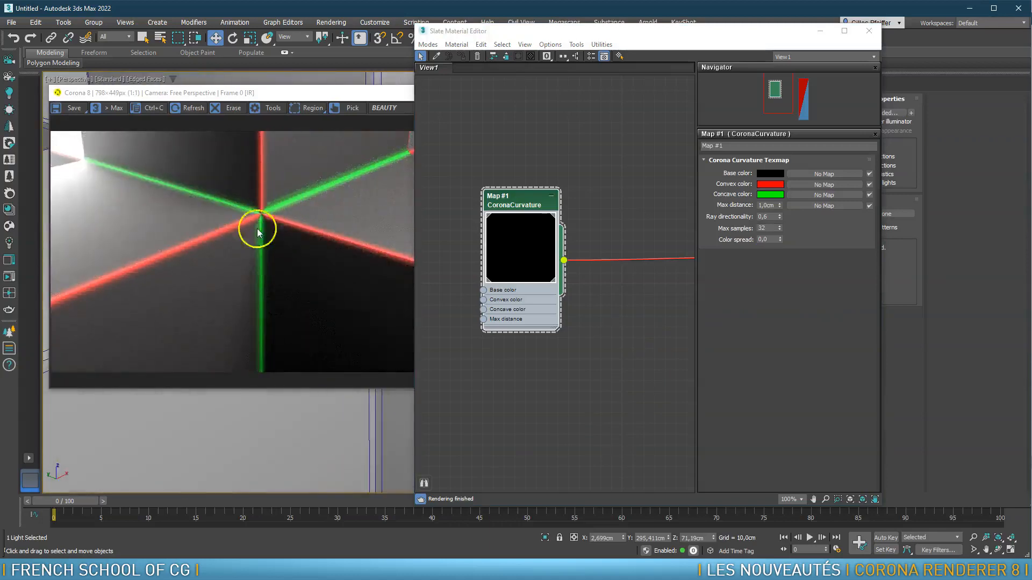
double_click(763, 228)
type("1")
key("Return")
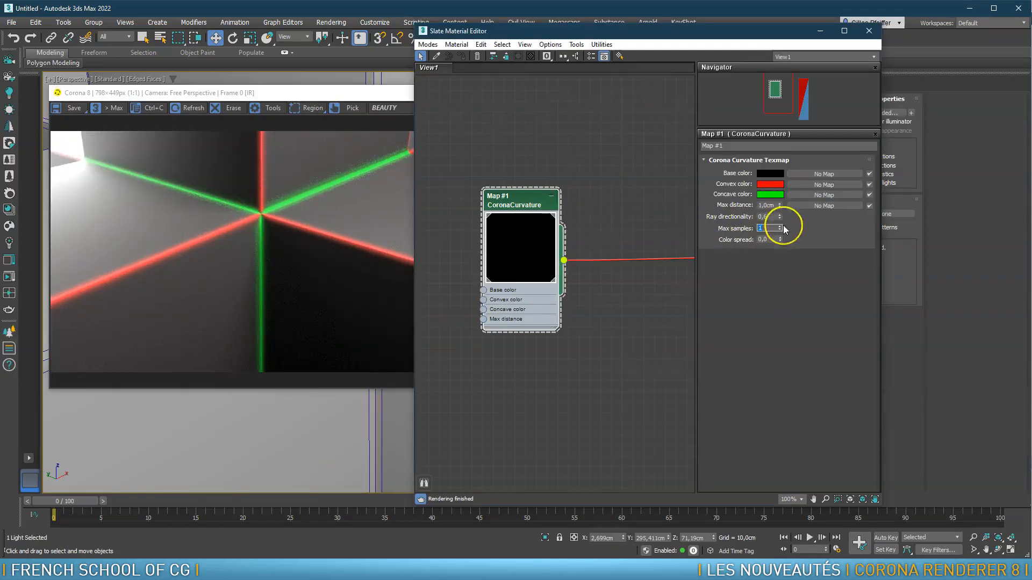
type("100")
key("Return")
left_click(716, 252)
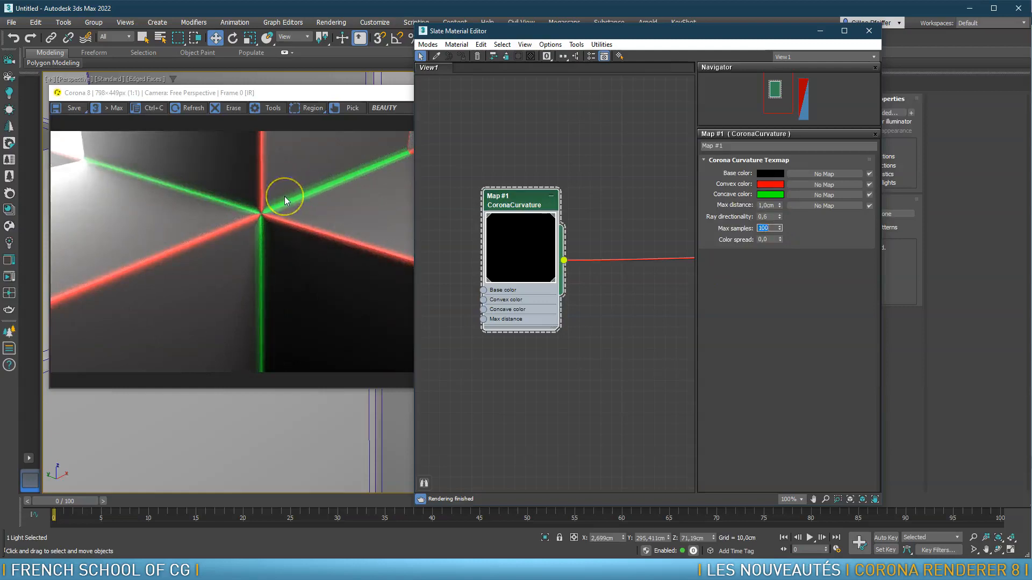
- Set the CoronaCurvature map's max samples to 8 and reframe the inner corner in the render
left_click(177, 110)
type("8")
left_click(450, 233)
left_click(293, 198)
left_click_drag(297, 191, 198, 201)
- Try ray directionality values of 0 and 1 on the CoronaCurvature map
left_click(770, 217)
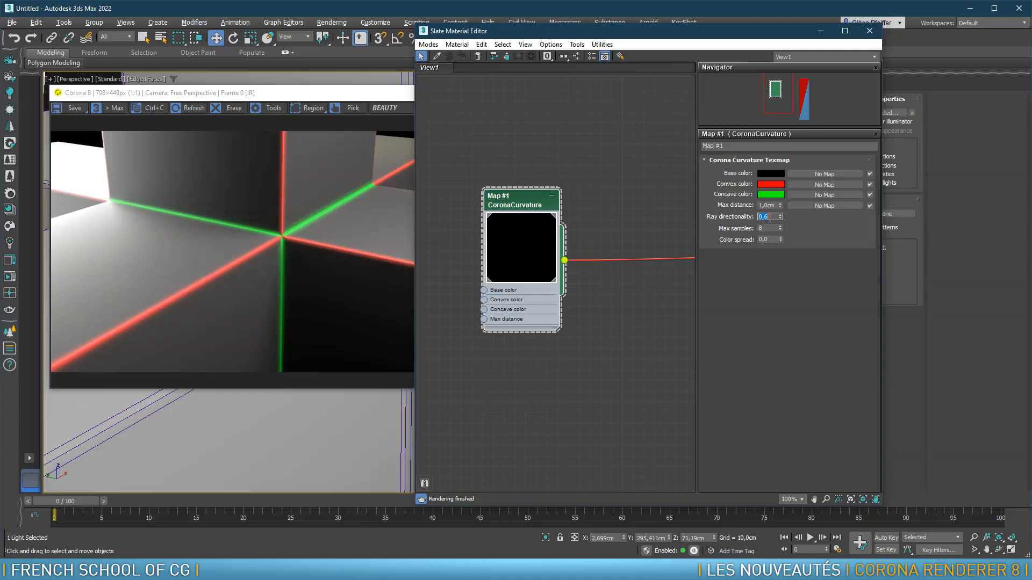
type("0")
key("Return")
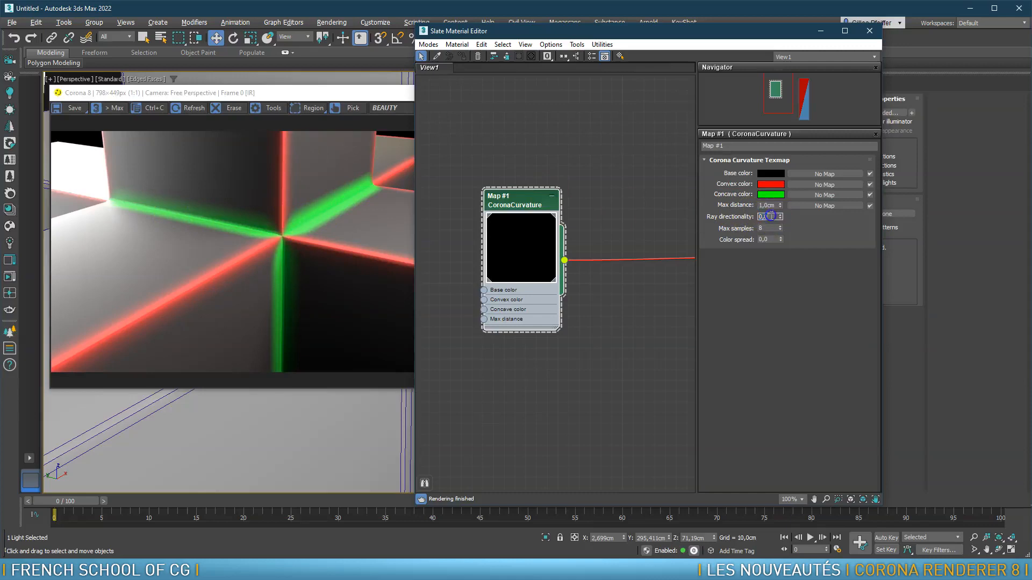
type("1")
key("Return")
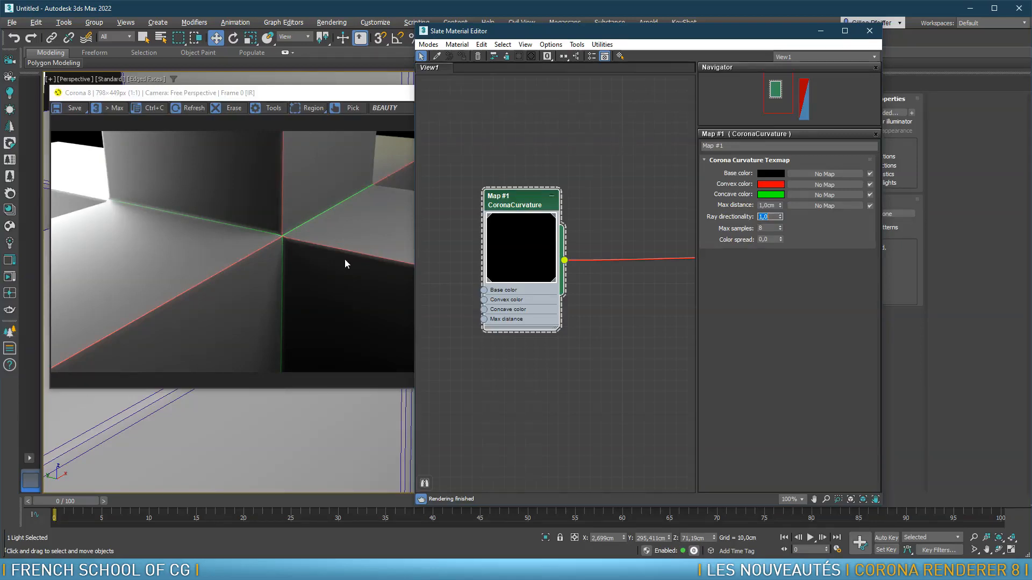
- Set the CoronaCurvature map's ray directionality to 0.5
mouse_move(768, 215)
type("0,5")
key("Return")
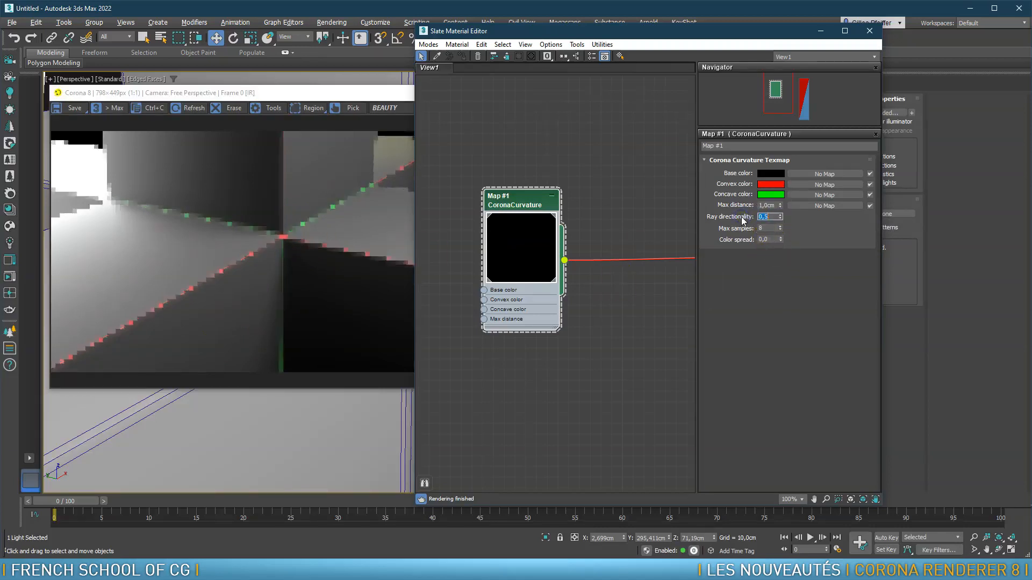